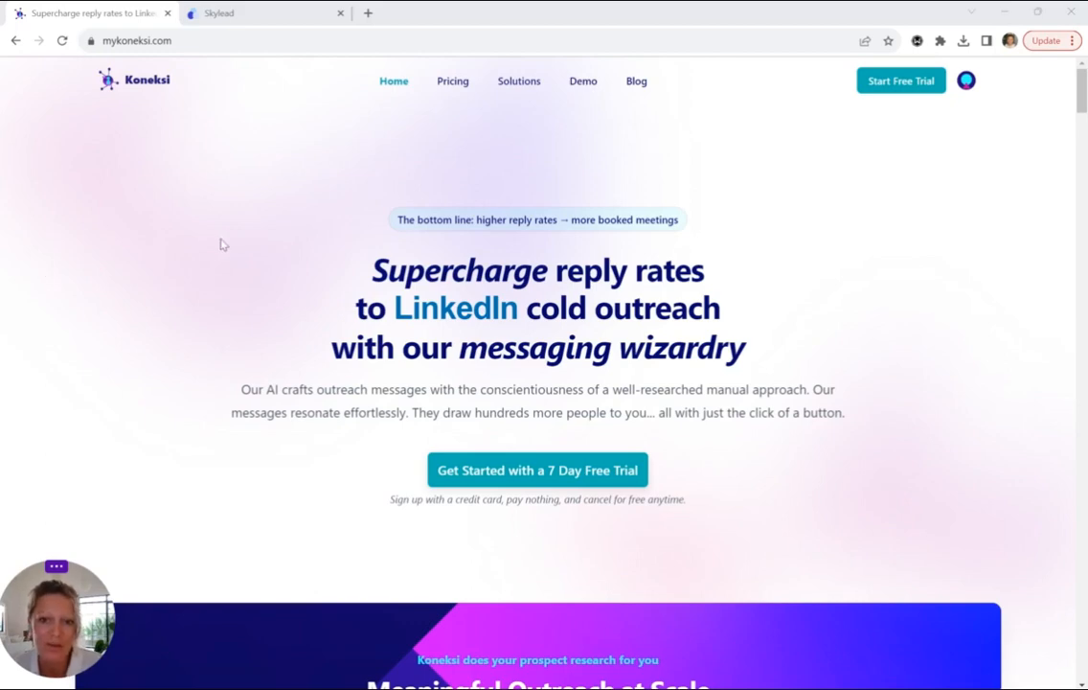
Log in to Koneksi with the account e-mail and password
{"action": "left_click", "coordinate": [964, 85]}
{"action": "left_click", "coordinate": [865, 141]}
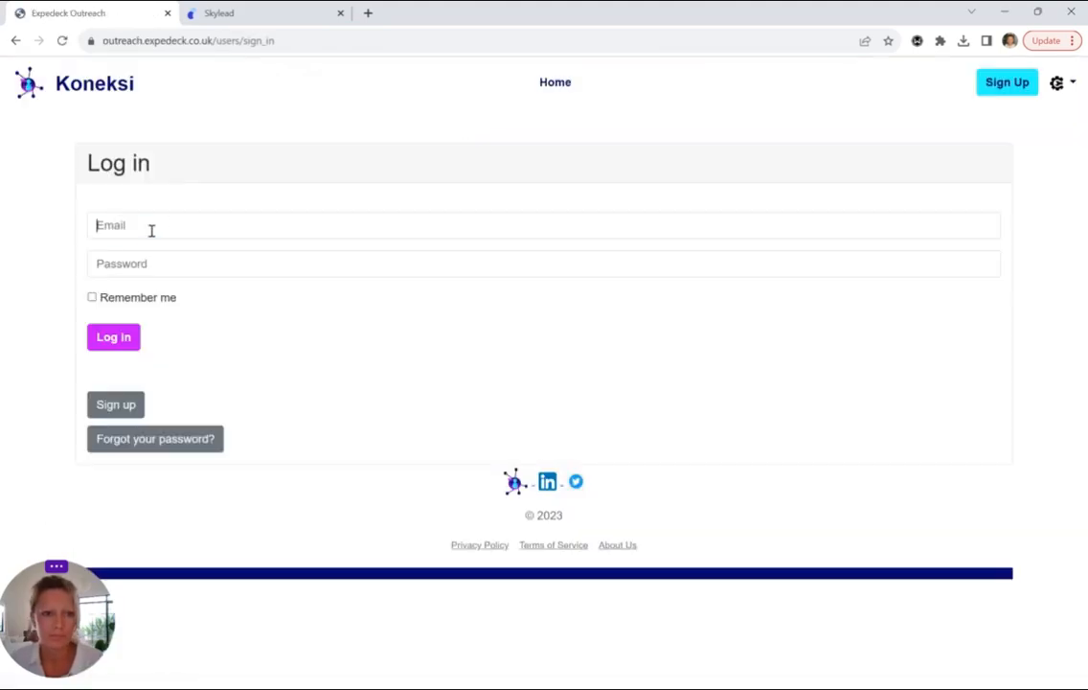
{"action": "left_click", "coordinate": [150, 226]}
{"action": "key", "text": "Down"}
{"action": "key", "text": "Tab"}
{"action": "type", "text": "••••••••"}
{"action": "key", "text": "Return"}
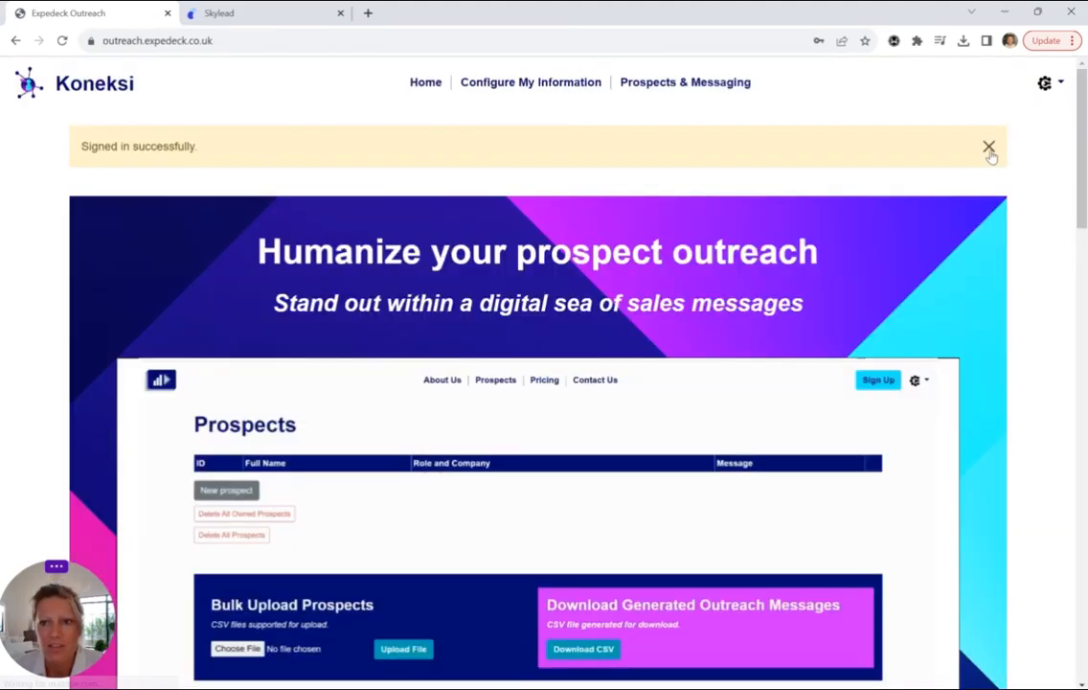
{"action": "left_click", "coordinate": [988, 148]}
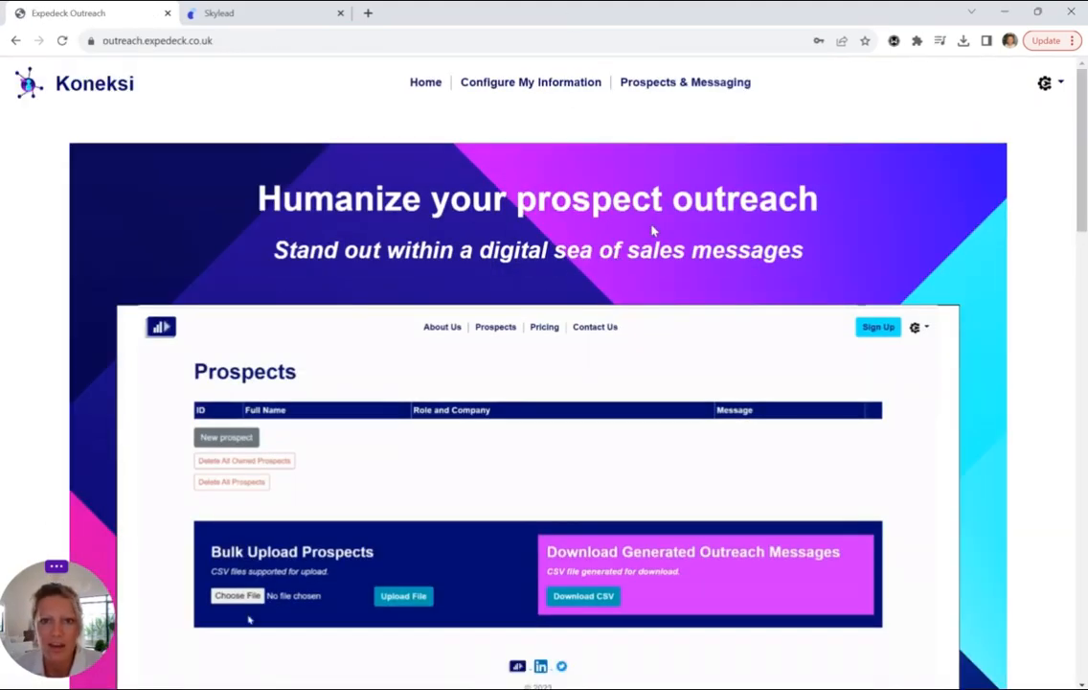
Show the empty Prospects & Messaging page, then switch to the koneksi demo spreadsheet in Excel
{"action": "left_click", "coordinate": [682, 87]}
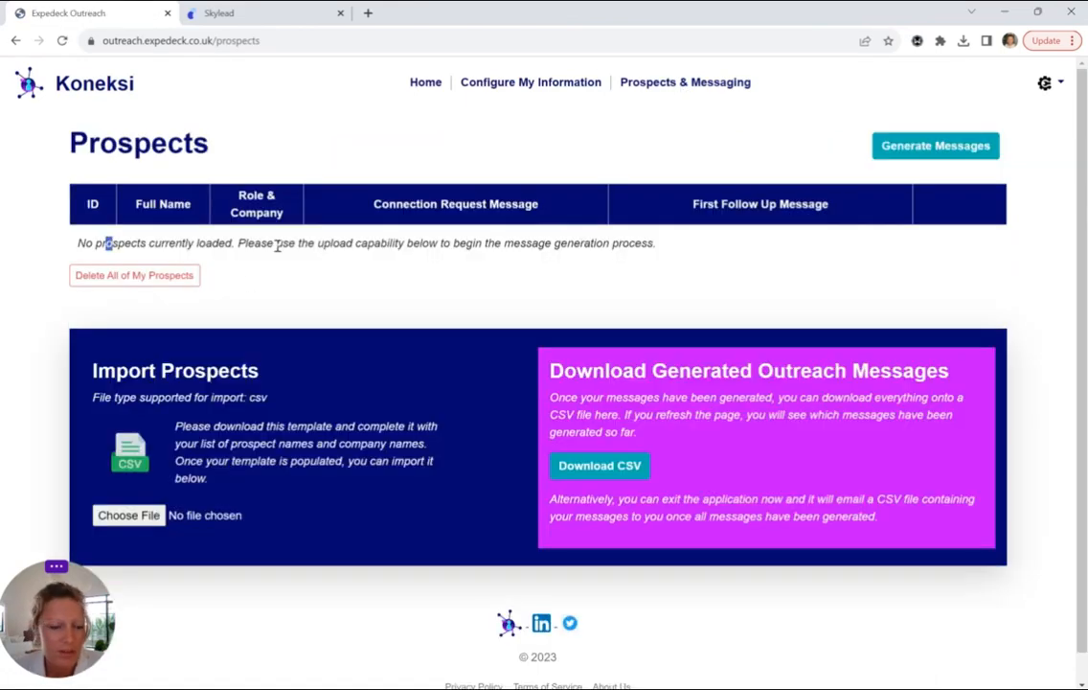
{"action": "left_click_drag", "start_coordinate": [105, 243], "coordinate": [534, 245]}
{"action": "left_click", "coordinate": [372, 285]}
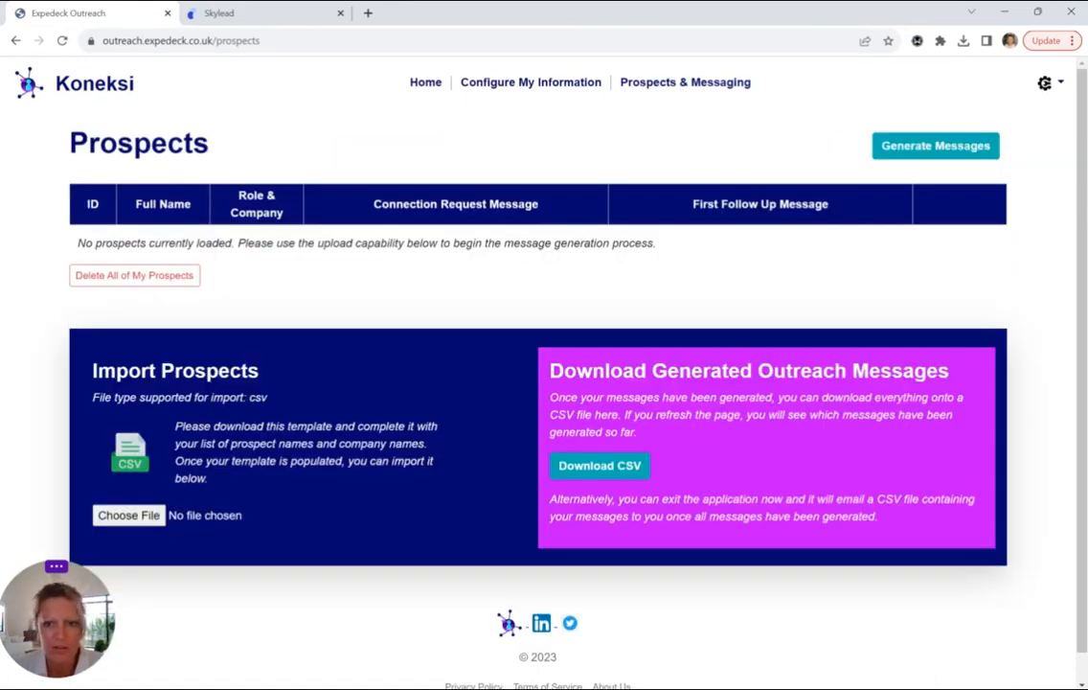
{"action": "key", "text": "alt+Tab"}
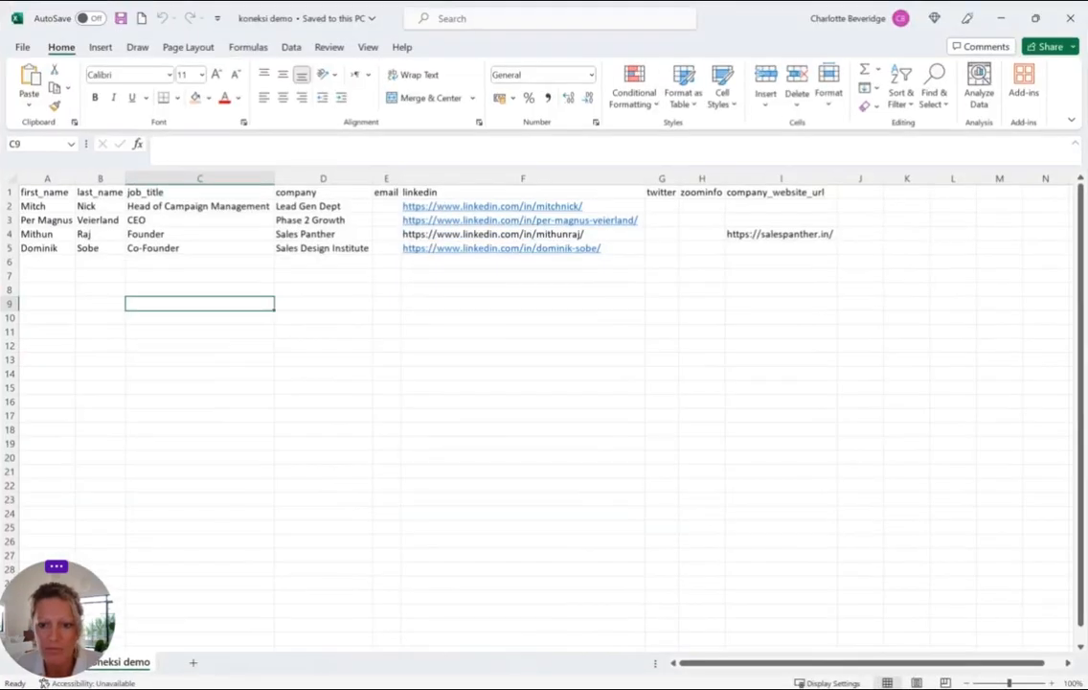
{"action": "left_click", "coordinate": [39, 193]}
{"action": "left_click_drag", "start_coordinate": [34, 206], "coordinate": [757, 248]}
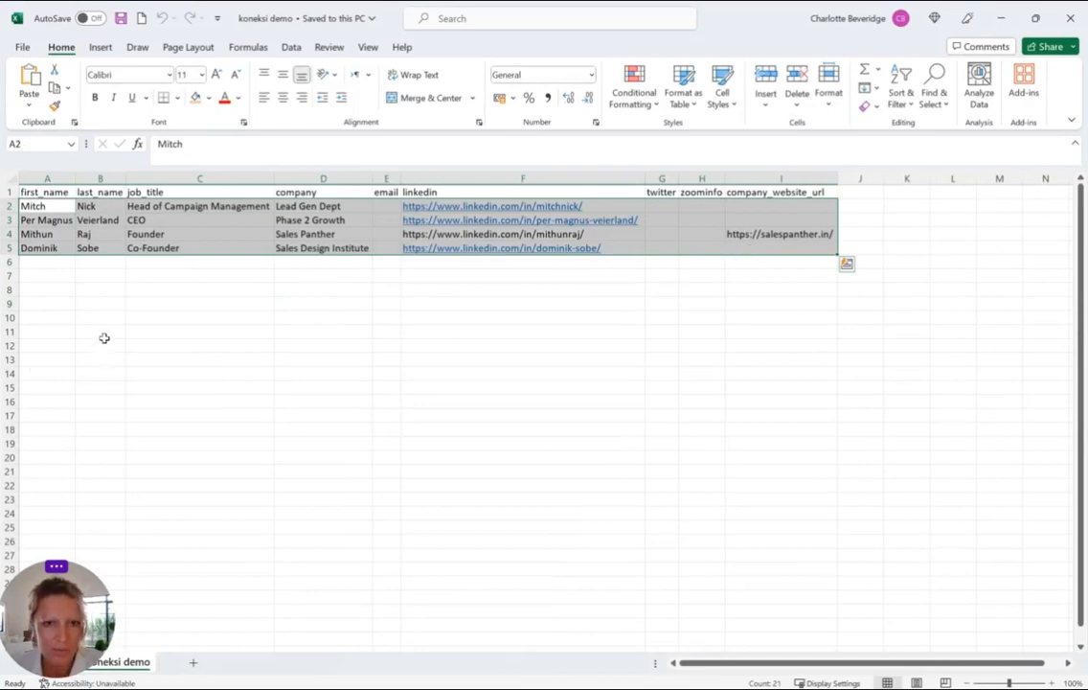
{"action": "left_click", "coordinate": [63, 260]}
{"action": "left_click_drag", "start_coordinate": [54, 205], "coordinate": [285, 240]}
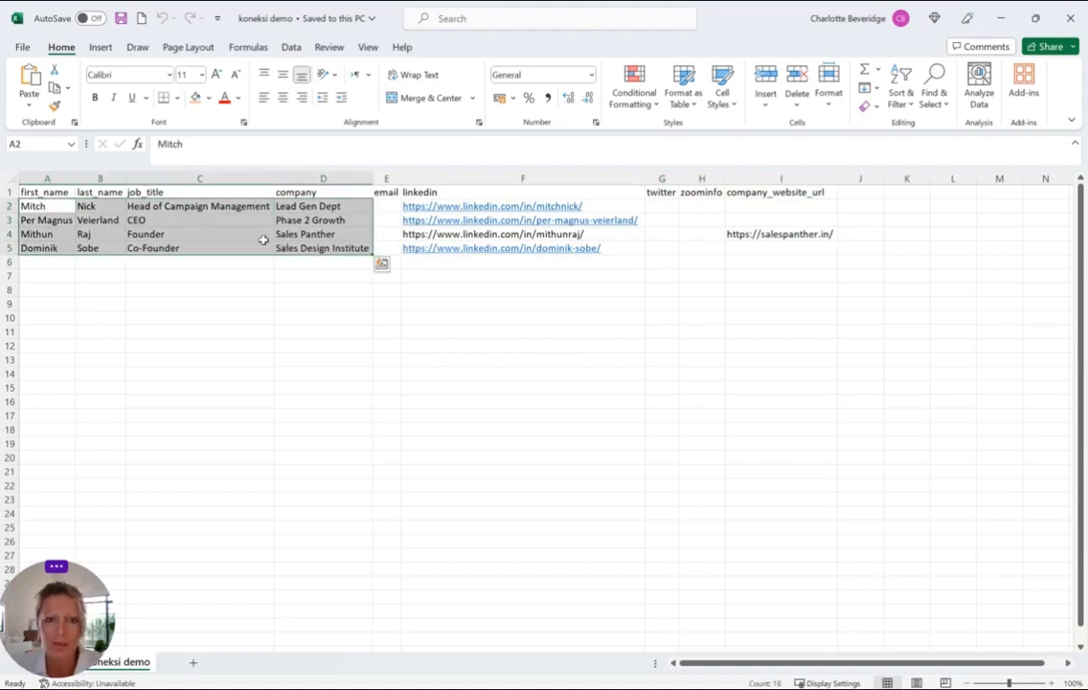
{"action": "left_click", "coordinate": [173, 219]}
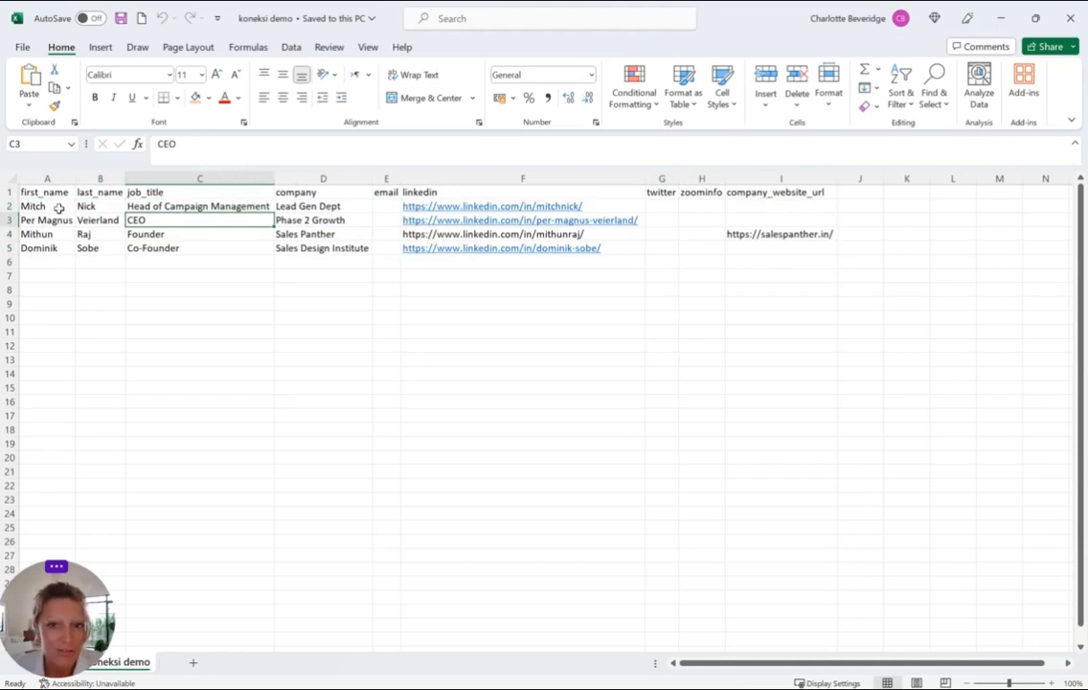
{"action": "left_click_drag", "start_coordinate": [44, 192], "coordinate": [109, 247]}
{"action": "left_click_drag", "start_coordinate": [316, 192], "coordinate": [318, 253]}
{"action": "left_click_drag", "start_coordinate": [445, 191], "coordinate": [427, 258]}
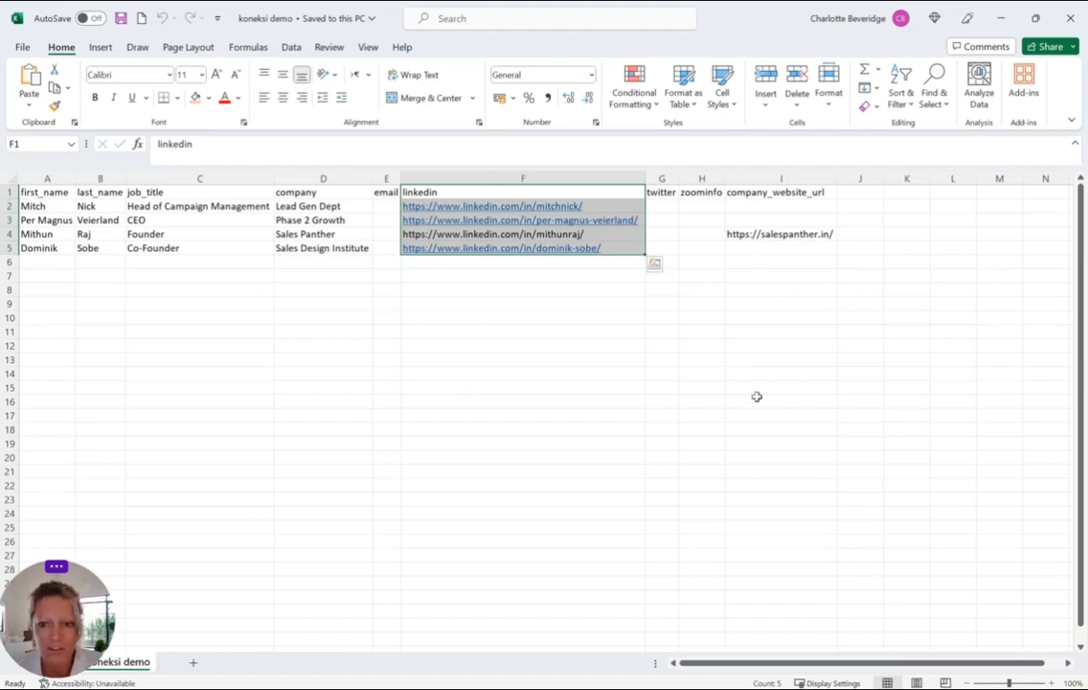
{"action": "left_click", "coordinate": [54, 192]}
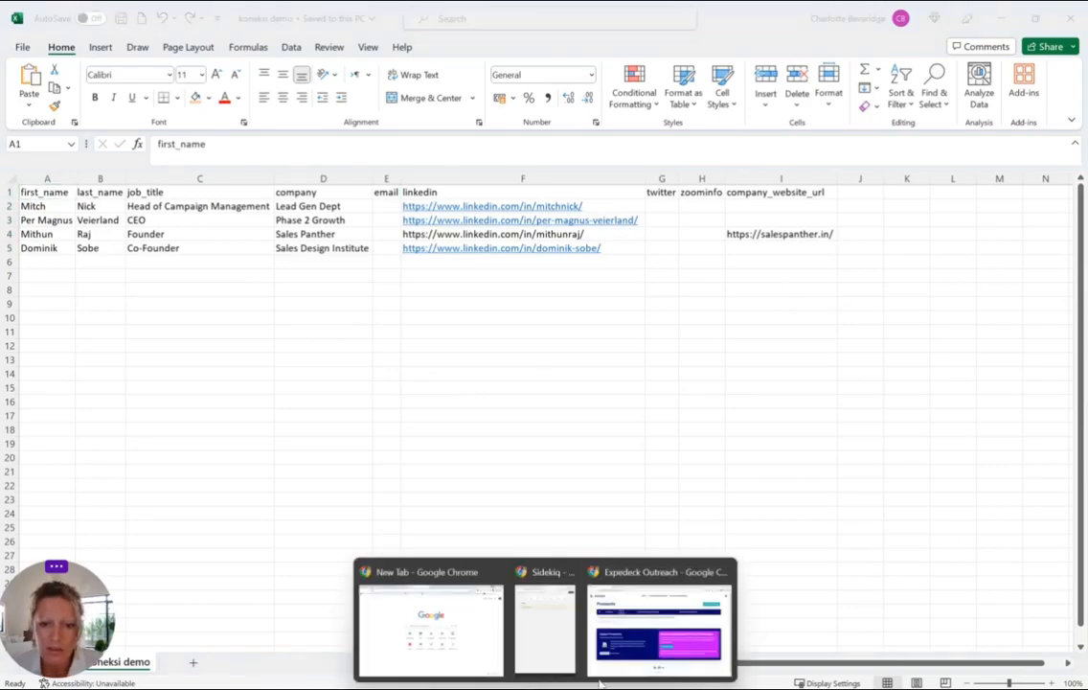
Upload koneksi demo.csv and generate connection requests plus first follow-up messages for its prospects
{"action": "left_click", "coordinate": [661, 618]}
{"action": "left_click", "coordinate": [138, 516]}
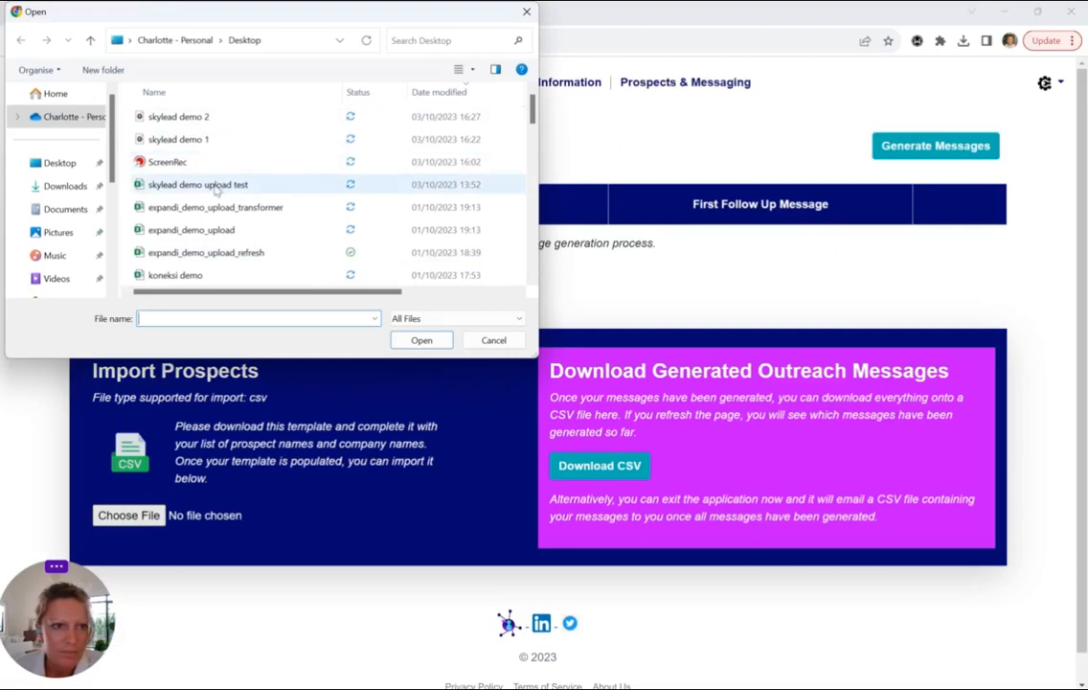
{"action": "left_click", "coordinate": [213, 275]}
{"action": "left_click", "coordinate": [422, 340]}
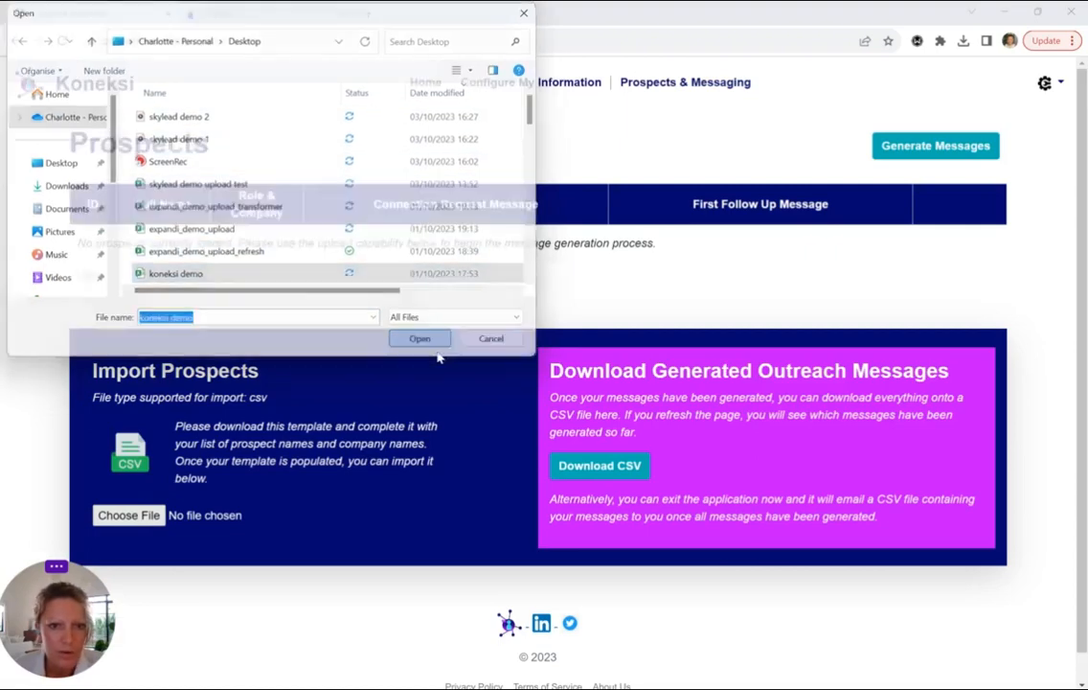
{"action": "left_click", "coordinate": [355, 517]}
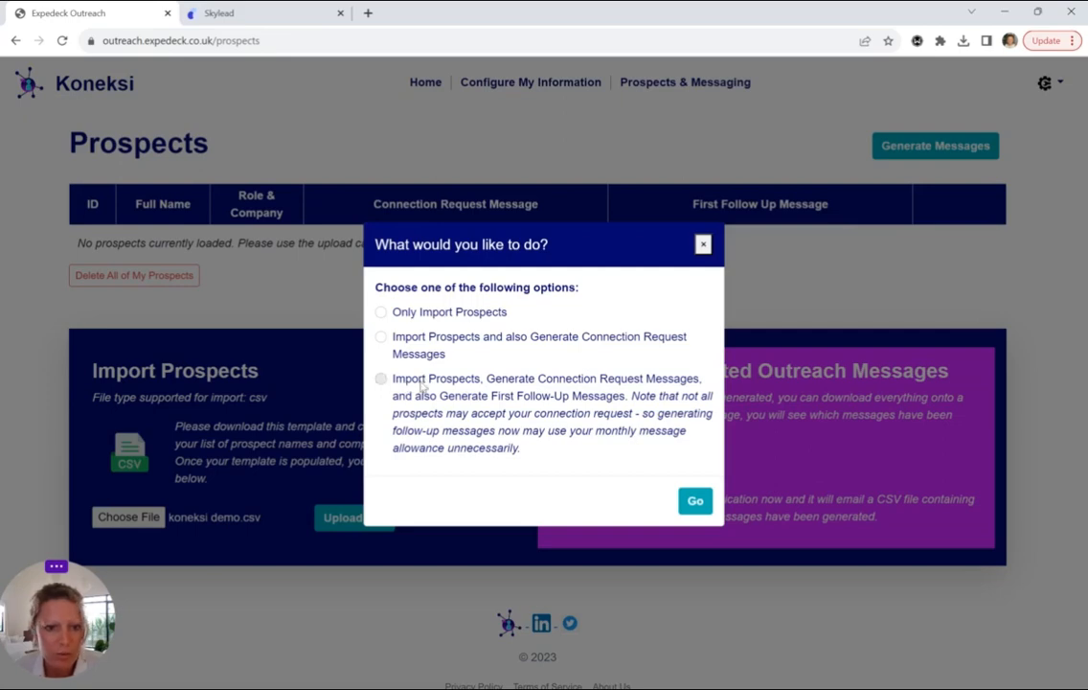
{"action": "left_click", "coordinate": [426, 387]}
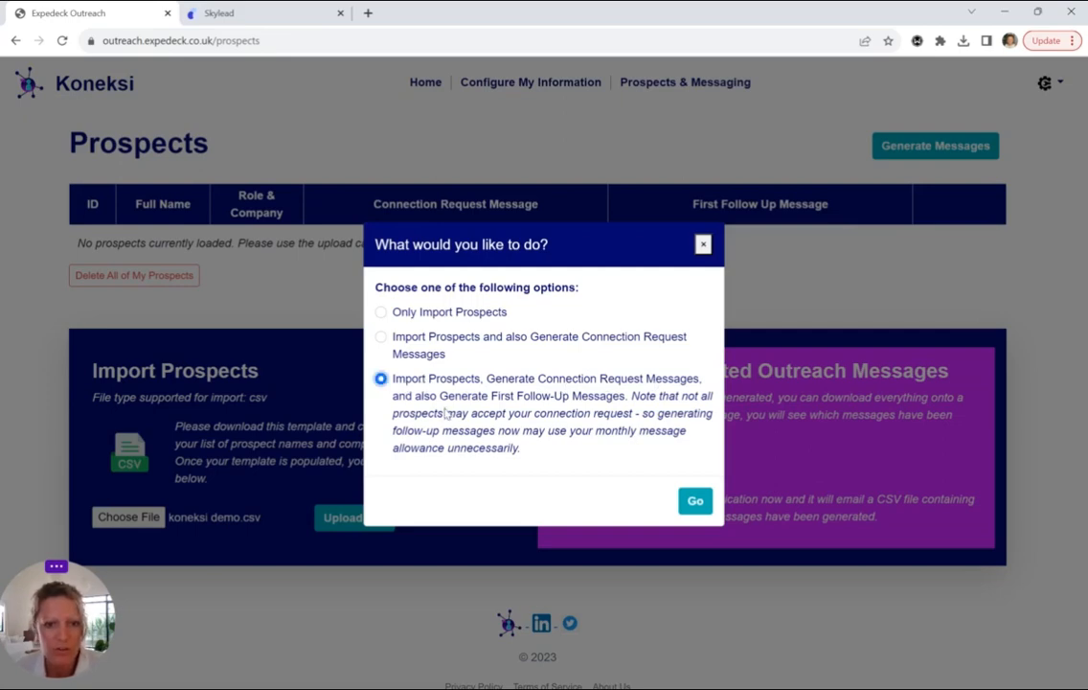
{"action": "left_click", "coordinate": [696, 502]}
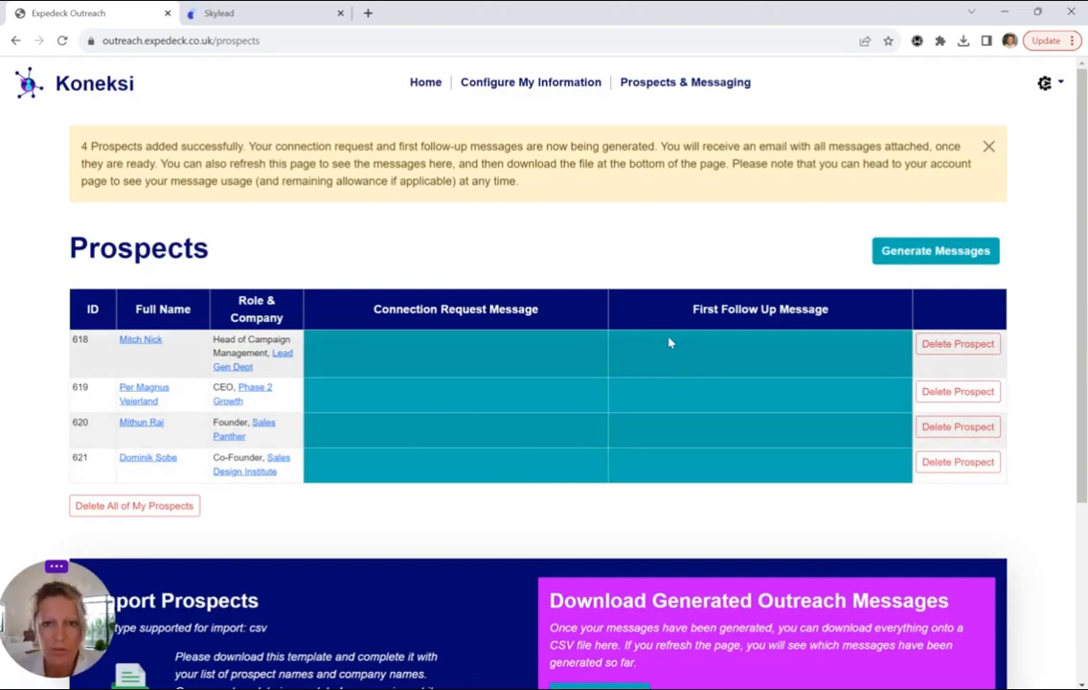
Review the Company and Product Information sections on the Proposition configuration page
{"action": "left_click", "coordinate": [553, 85]}
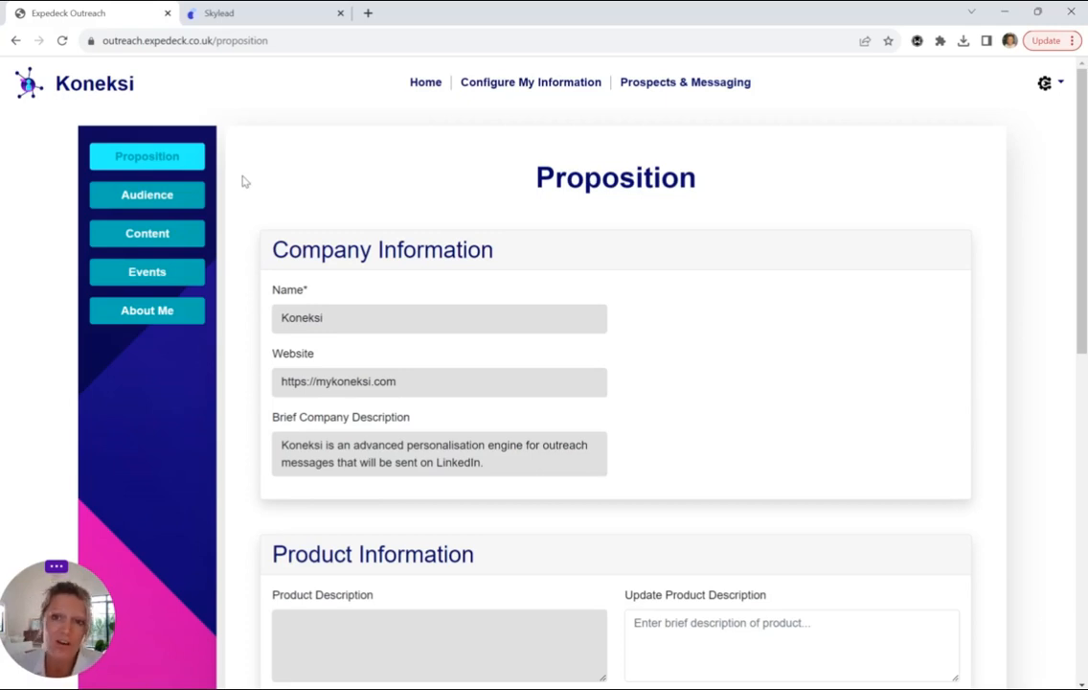
{"action": "scroll", "coordinate": [248, 219], "scroll_direction": "down", "scroll_amount": 1}
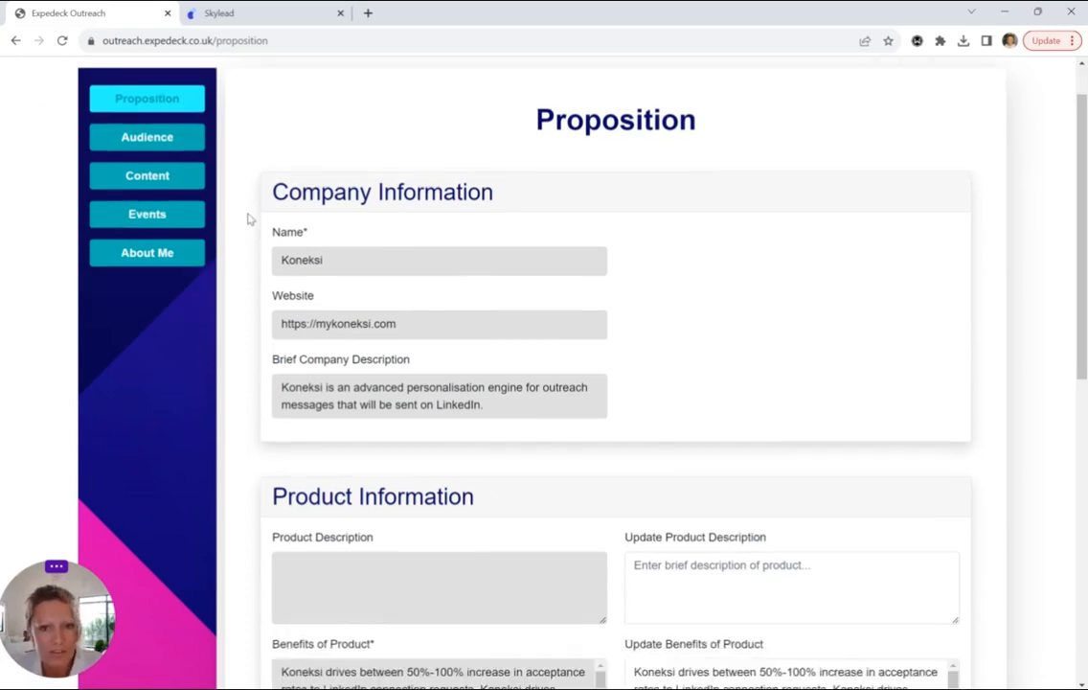
{"action": "scroll", "coordinate": [247, 219], "scroll_direction": "down", "scroll_amount": 4}
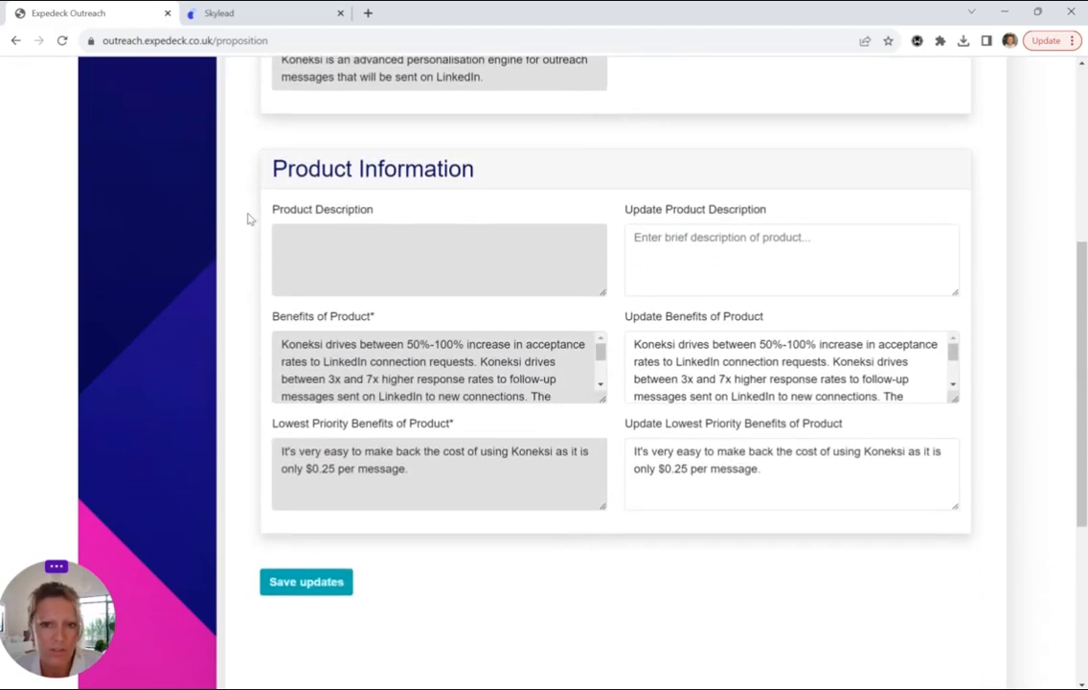
{"action": "scroll", "coordinate": [248, 219], "scroll_direction": "up", "scroll_amount": 4}
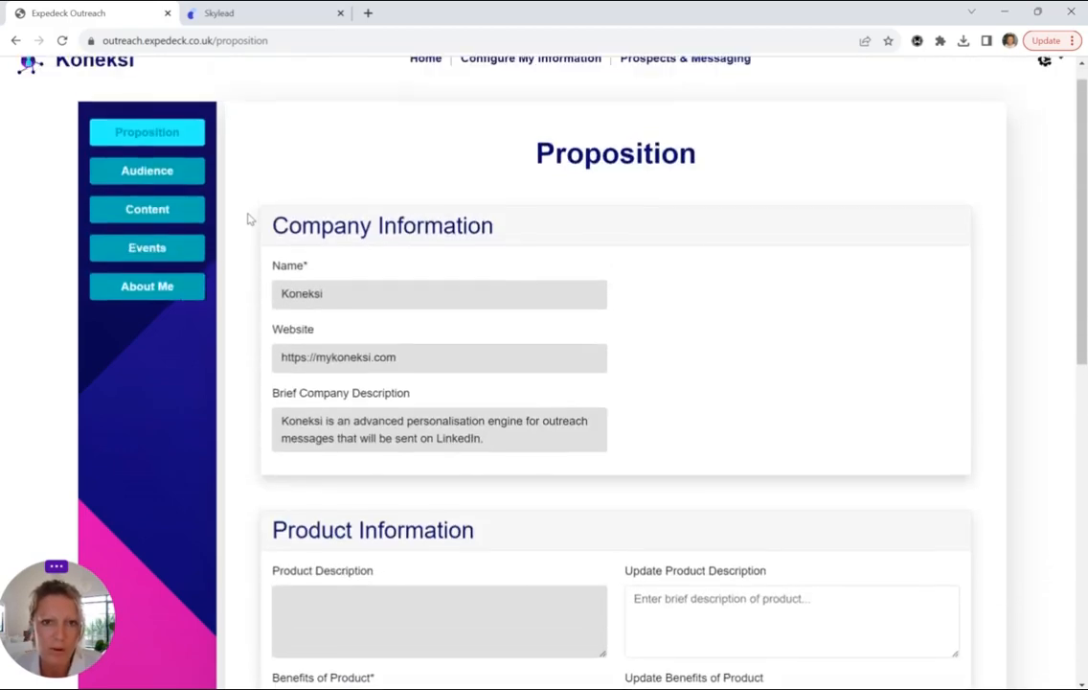
{"action": "scroll", "coordinate": [247, 219], "scroll_direction": "down", "scroll_amount": 1}
{"action": "scroll", "coordinate": [247, 219], "scroll_direction": "down", "scroll_amount": 4}
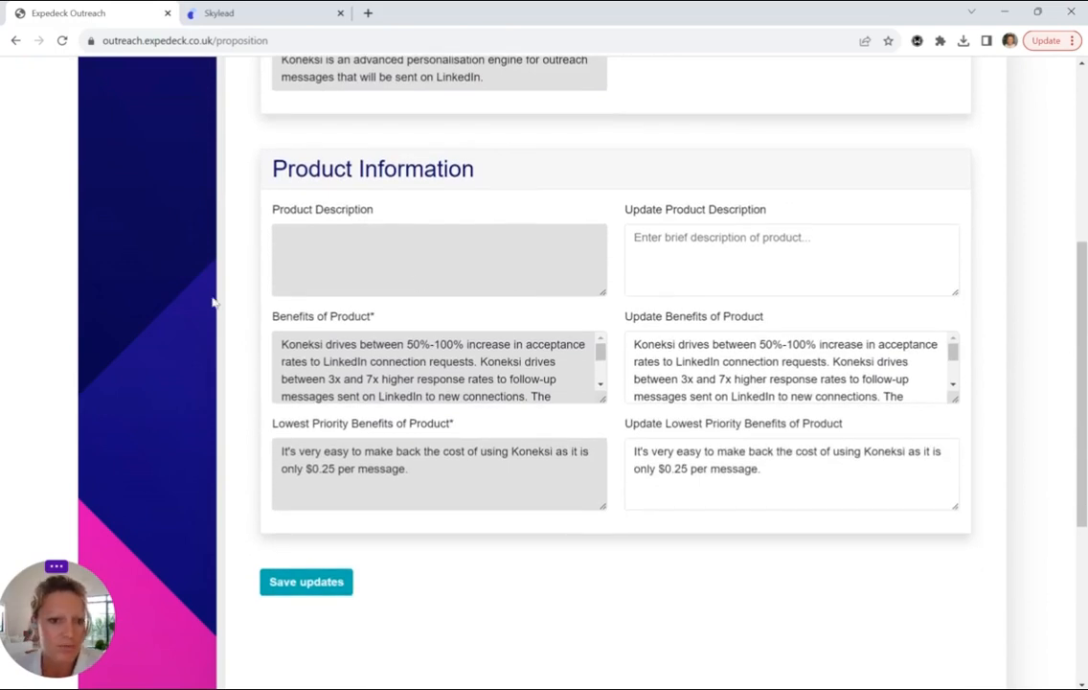
{"action": "scroll", "coordinate": [254, 265], "scroll_direction": "up", "scroll_amount": 5}
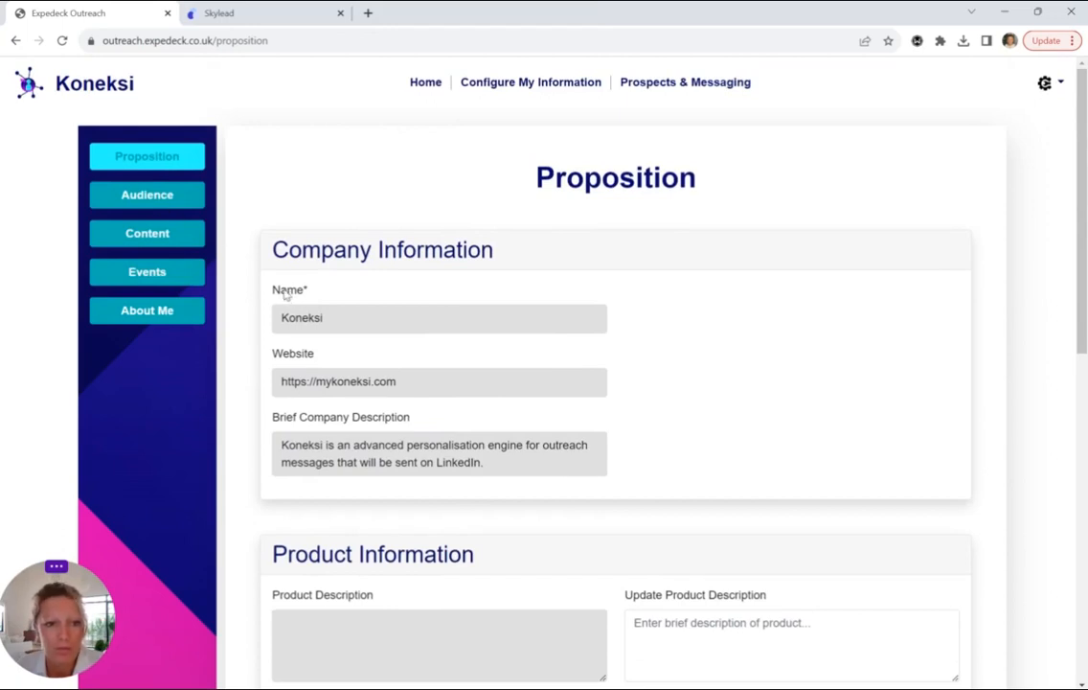
{"action": "left_click_drag", "start_coordinate": [279, 289], "coordinate": [316, 294]}
Scroll through the Audience page down to its Target Prospect Specification section
{"action": "left_click", "coordinate": [151, 204]}
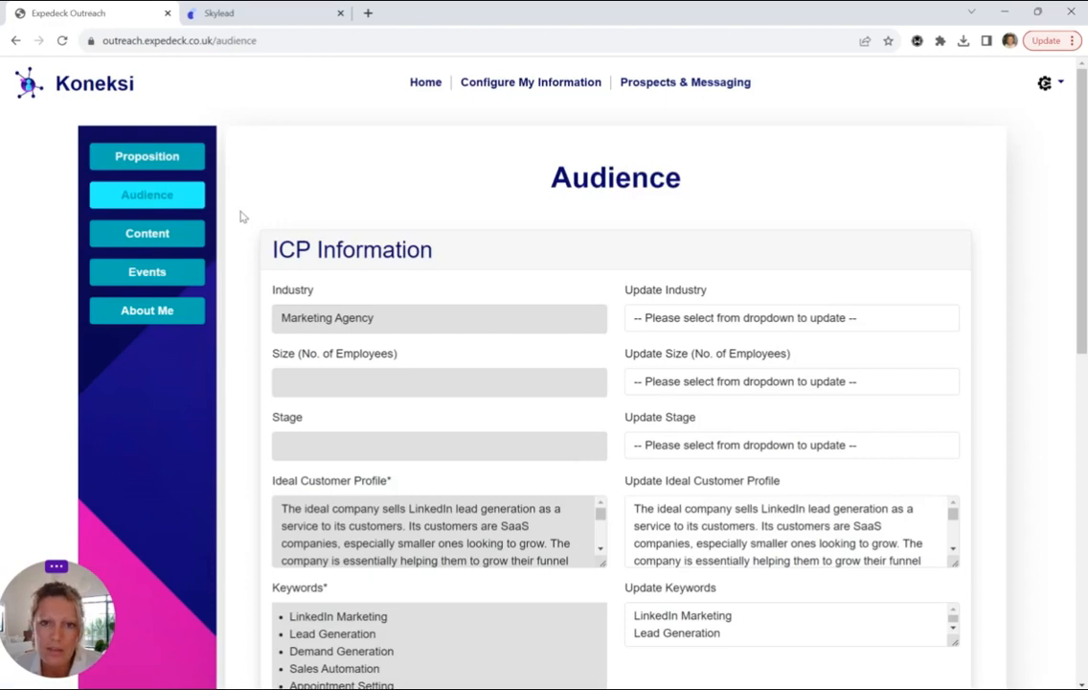
{"action": "scroll", "coordinate": [243, 216], "scroll_direction": "down", "scroll_amount": 1}
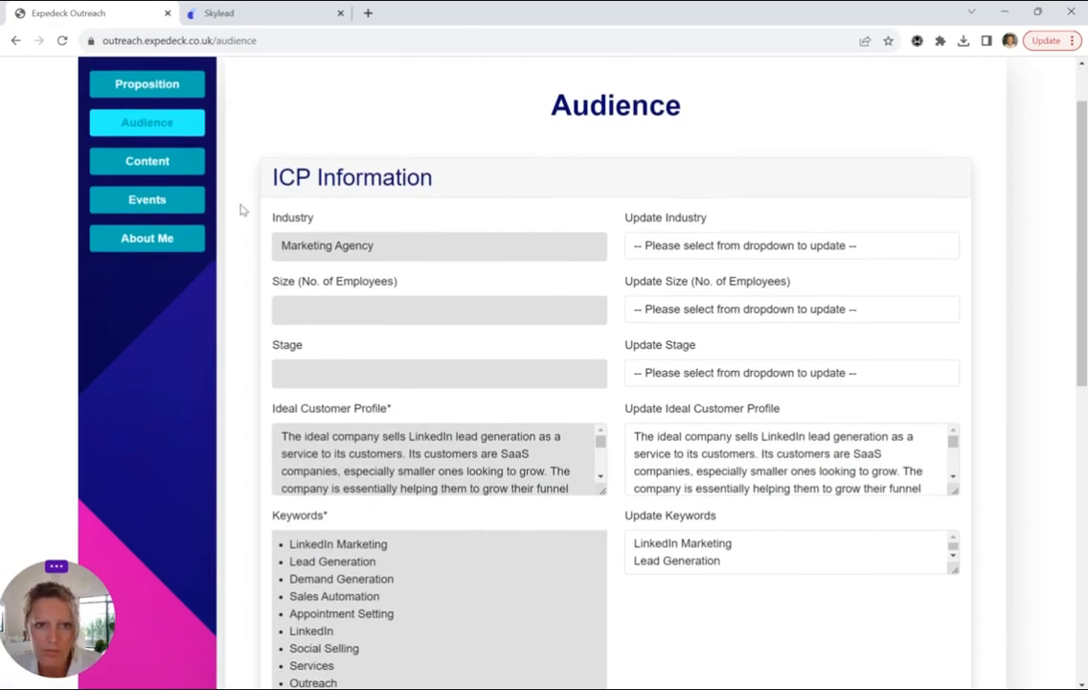
{"action": "scroll", "coordinate": [243, 210], "scroll_direction": "down", "scroll_amount": 5}
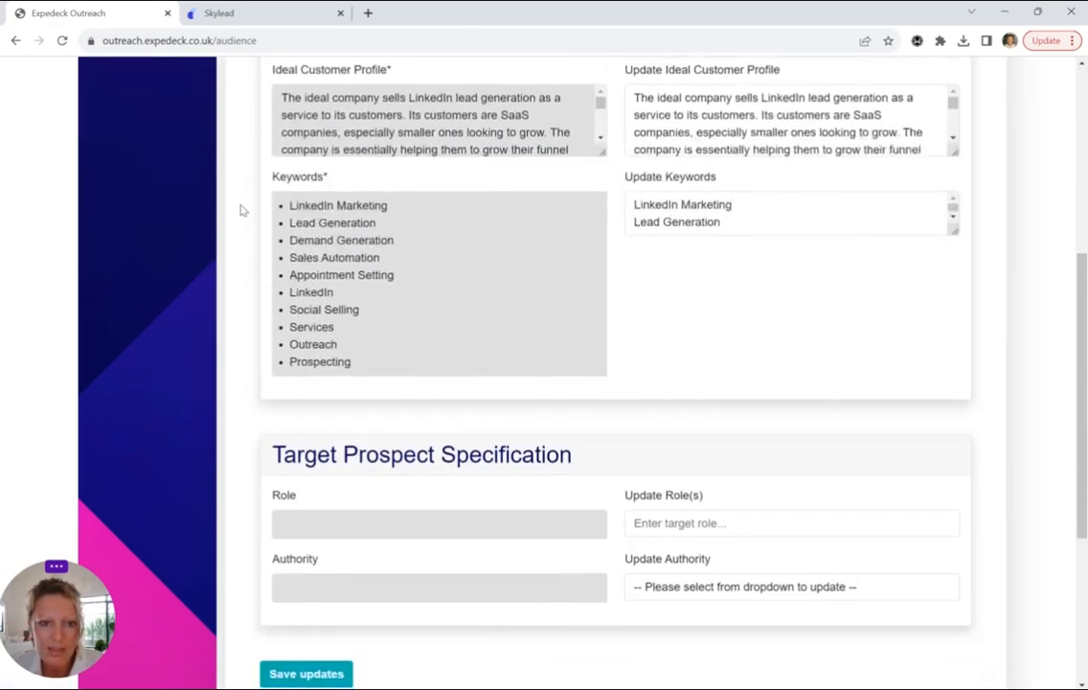
{"action": "scroll", "coordinate": [242, 210], "scroll_direction": "down", "scroll_amount": 1}
{"action": "left_click_drag", "start_coordinate": [347, 384], "coordinate": [564, 384]}
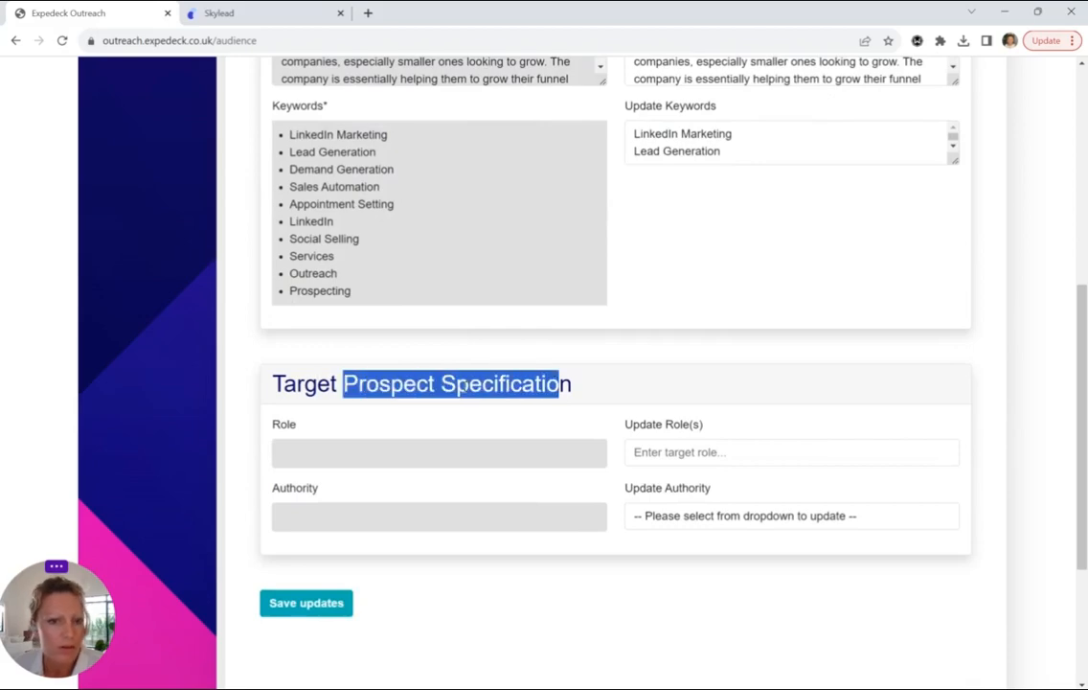
{"action": "left_click", "coordinate": [335, 383]}
{"action": "scroll", "coordinate": [242, 340], "scroll_direction": "up", "scroll_amount": 6}
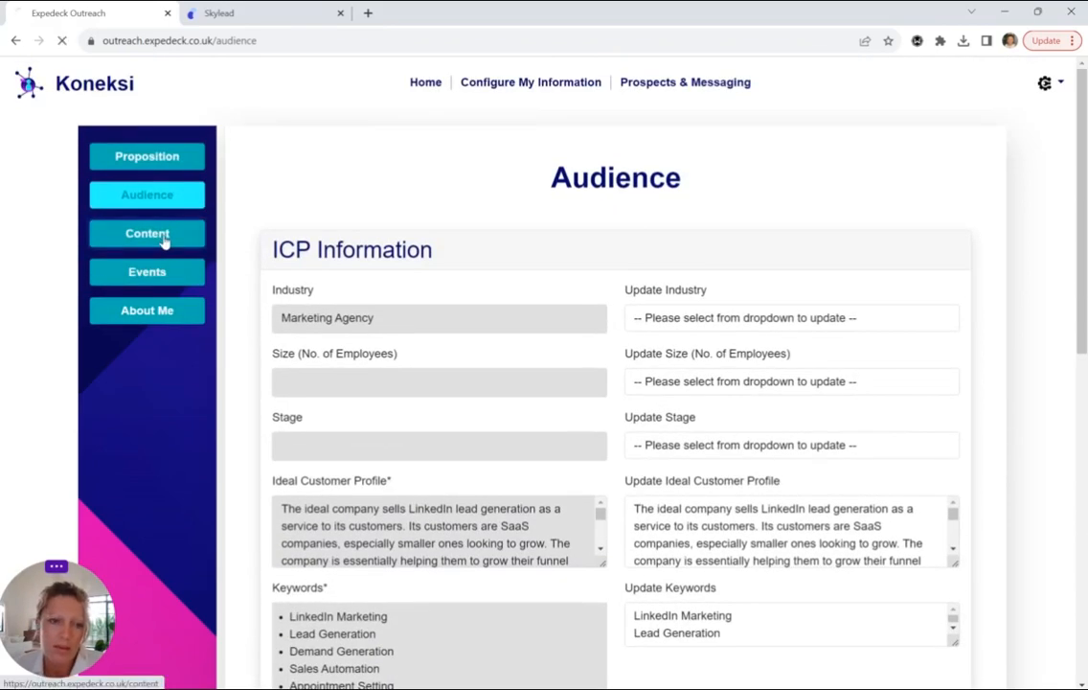
Browse the Content page's Case Studies and Recent Blog, then go to Events
{"action": "left_click", "coordinate": [163, 240]}
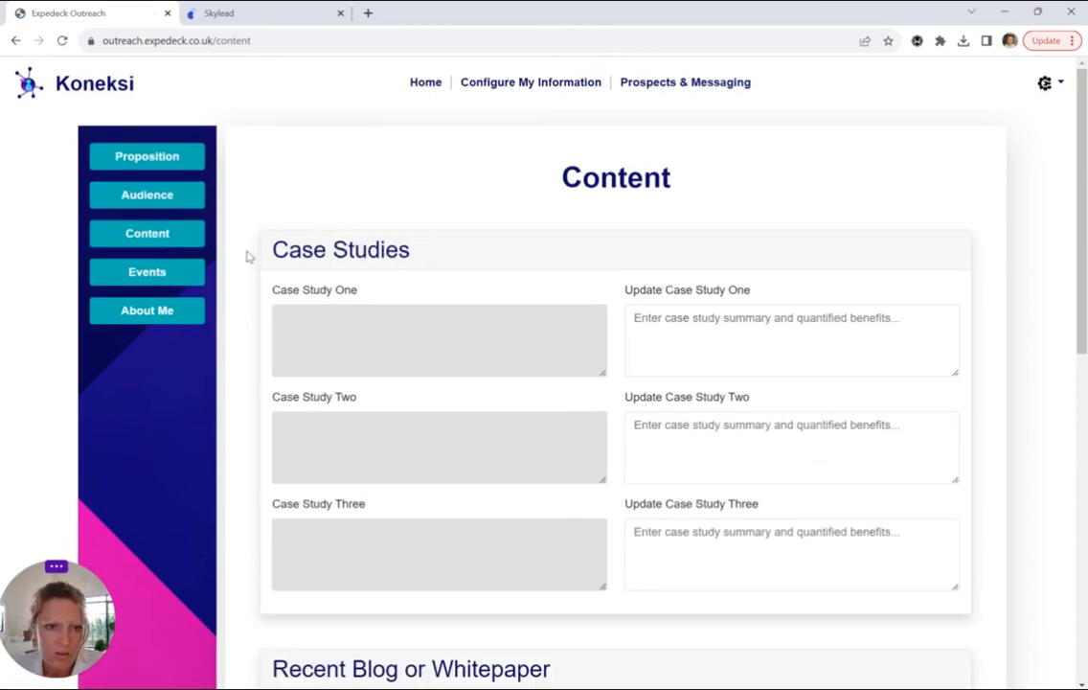
{"action": "scroll", "coordinate": [244, 253], "scroll_direction": "down", "scroll_amount": 2}
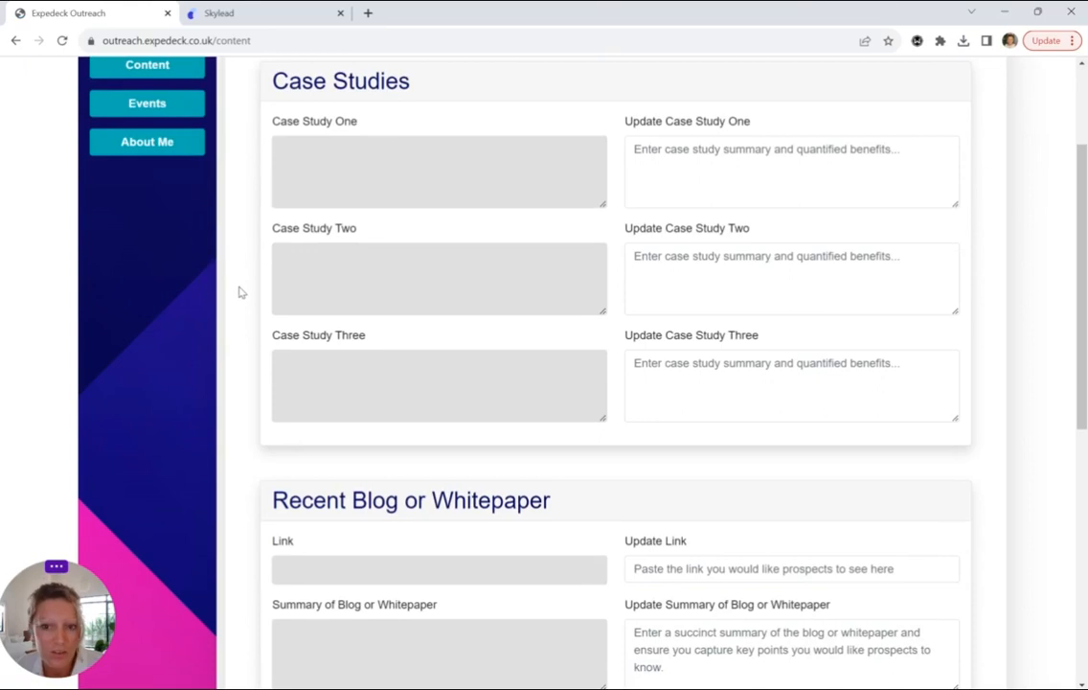
{"action": "scroll", "coordinate": [240, 291], "scroll_direction": "up", "scroll_amount": 3}
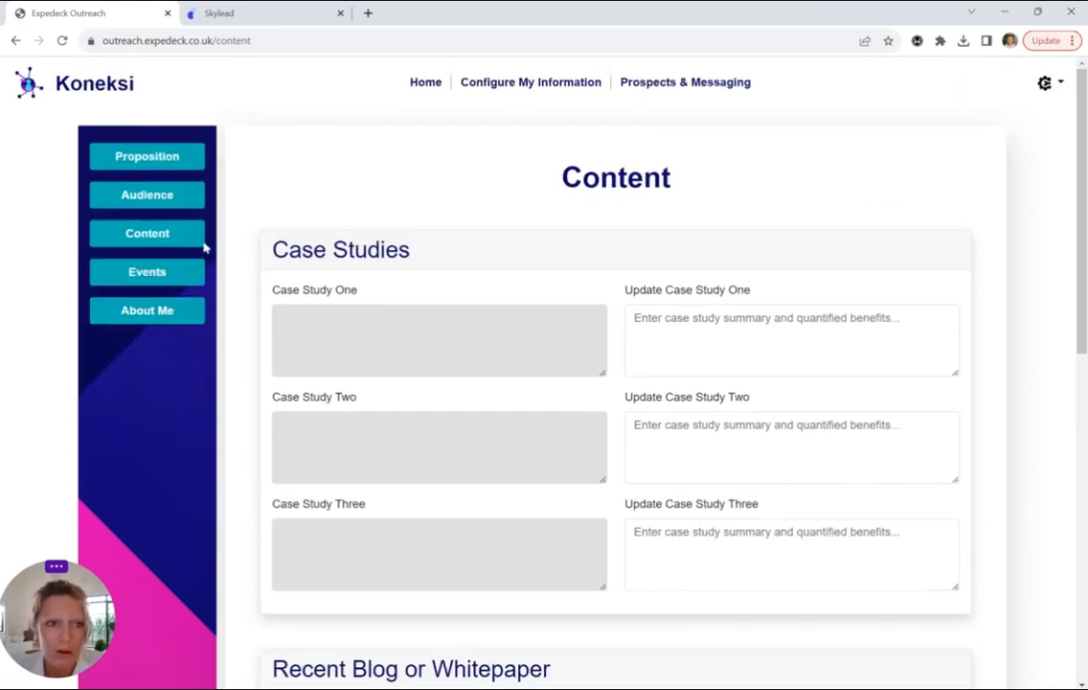
{"action": "left_click", "coordinate": [149, 276]}
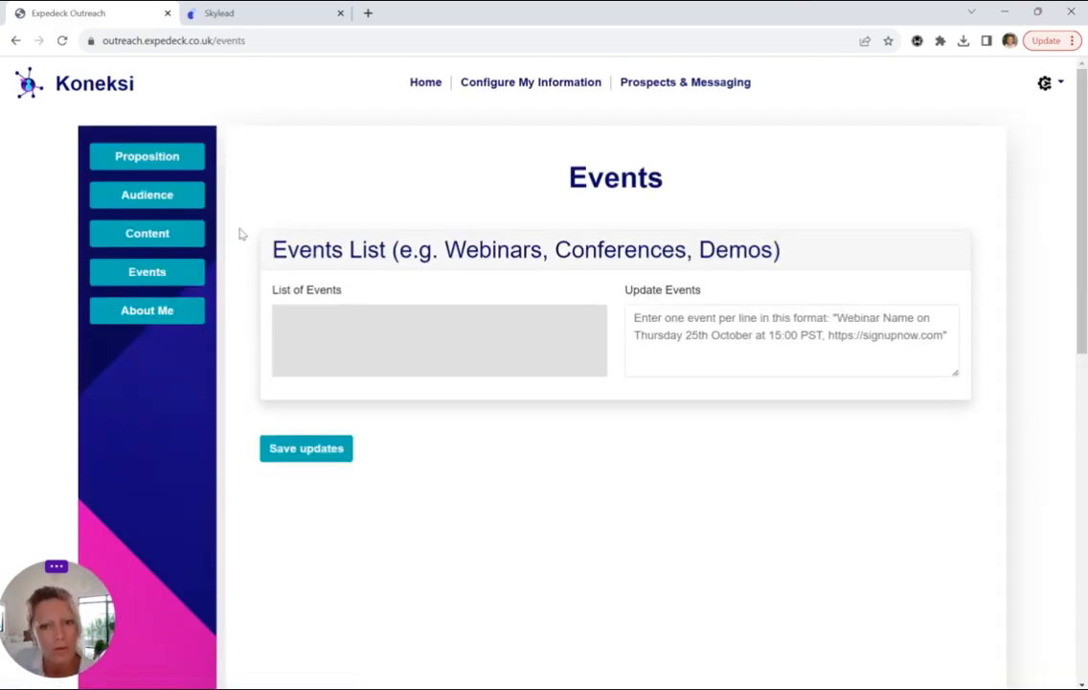
Go to the About Me page with its empty Interests and Hobbies list
{"action": "left_click", "coordinate": [150, 317]}
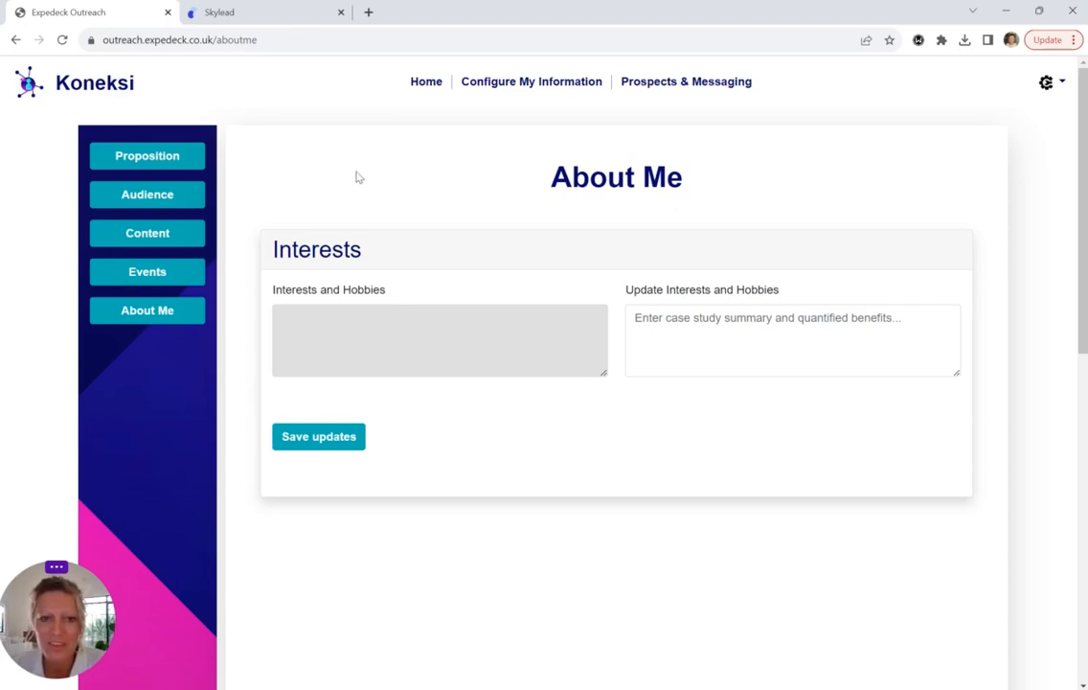
Open the Prospects table and review the first prospect's generated connection request
{"action": "left_click", "coordinate": [705, 81]}
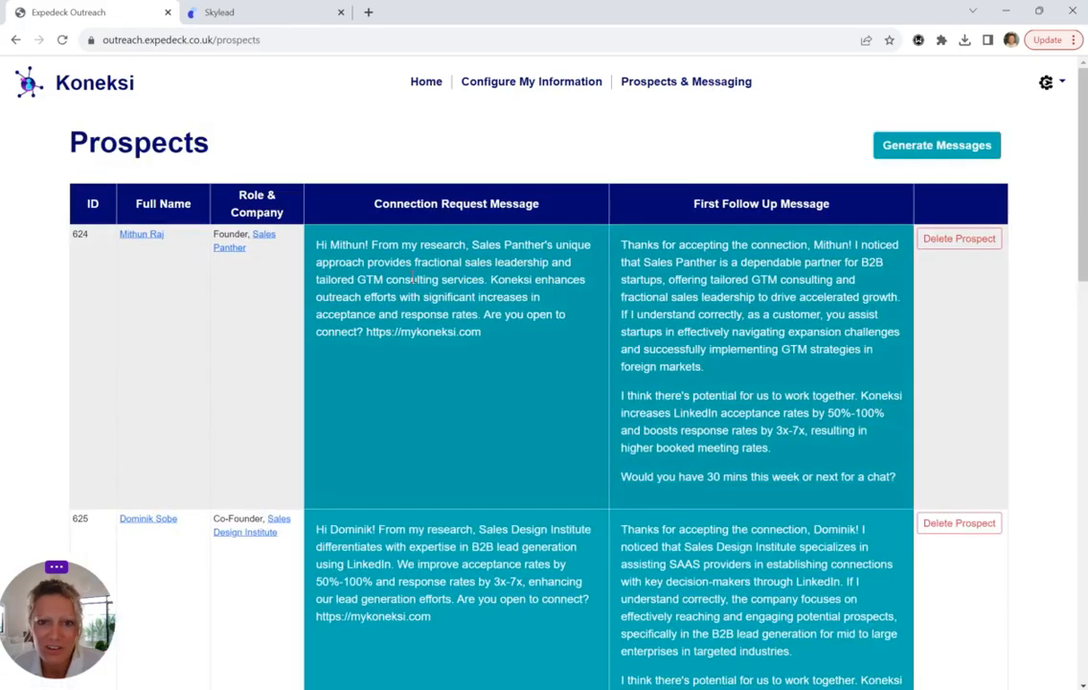
{"action": "scroll", "coordinate": [491, 275], "scroll_direction": "down", "scroll_amount": 1}
{"action": "scroll", "coordinate": [490, 275], "scroll_direction": "down", "scroll_amount": 8}
{"action": "scroll", "coordinate": [489, 275], "scroll_direction": "up", "scroll_amount": 6}
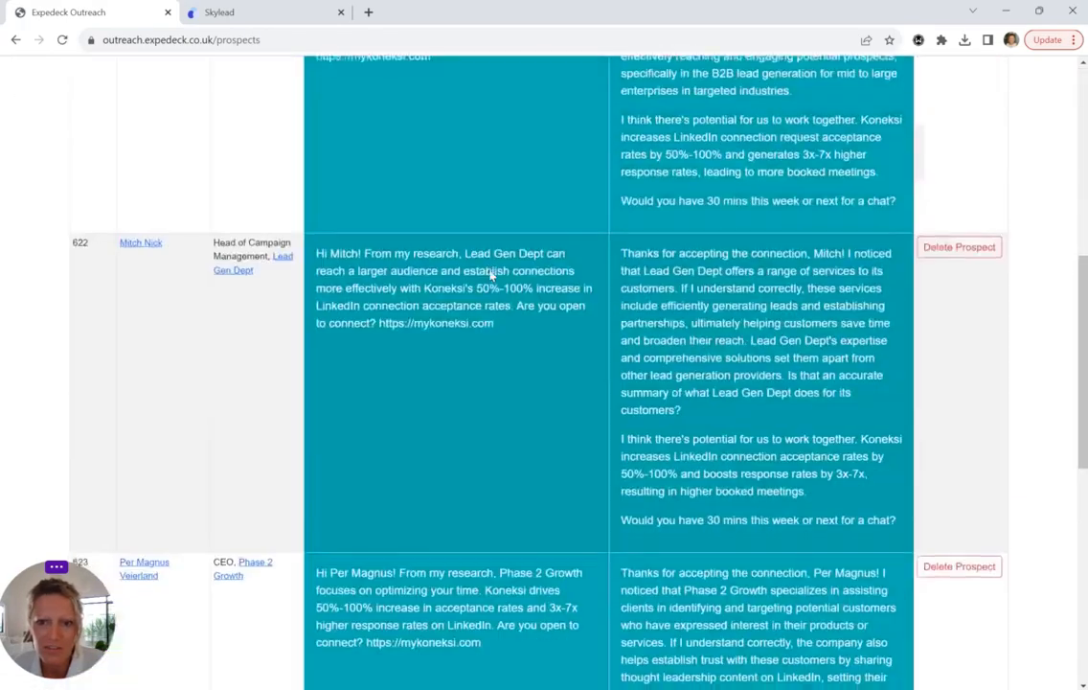
{"action": "scroll", "coordinate": [487, 278], "scroll_direction": "up", "scroll_amount": 3}
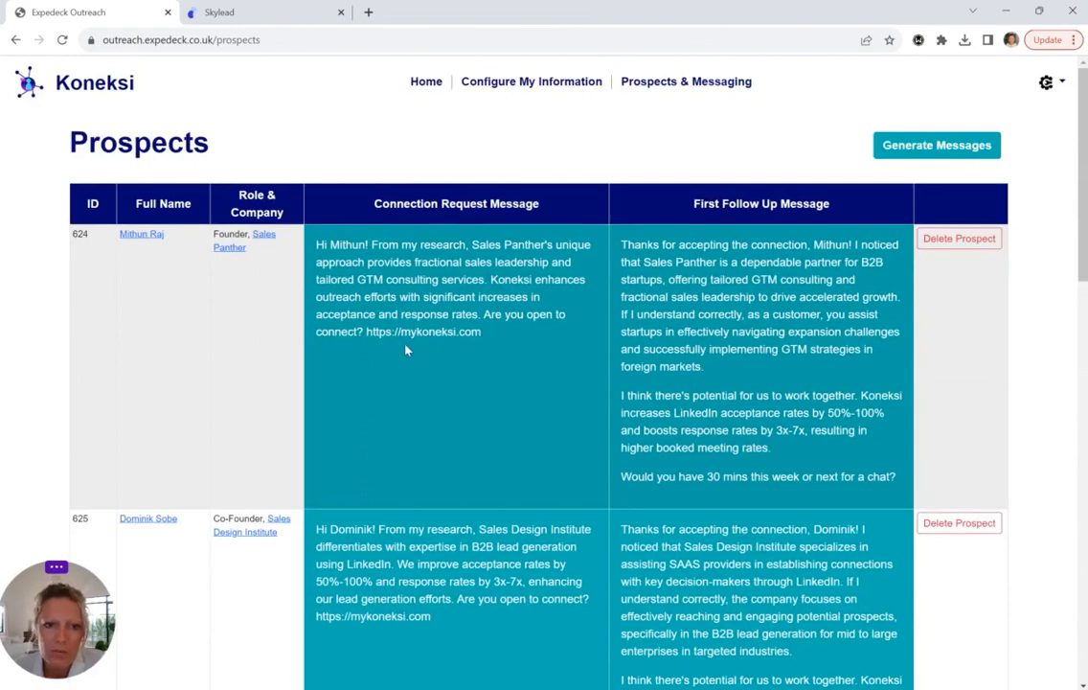
{"action": "scroll", "coordinate": [402, 350], "scroll_direction": "down", "scroll_amount": 1}
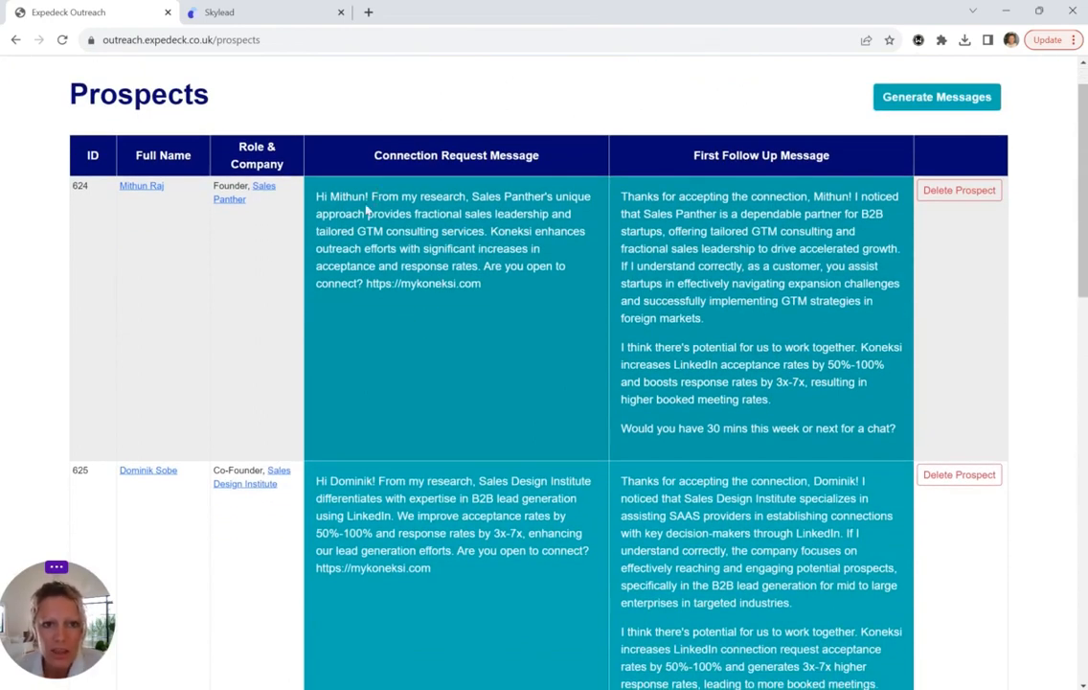
{"action": "left_click_drag", "start_coordinate": [330, 197], "coordinate": [503, 296]}
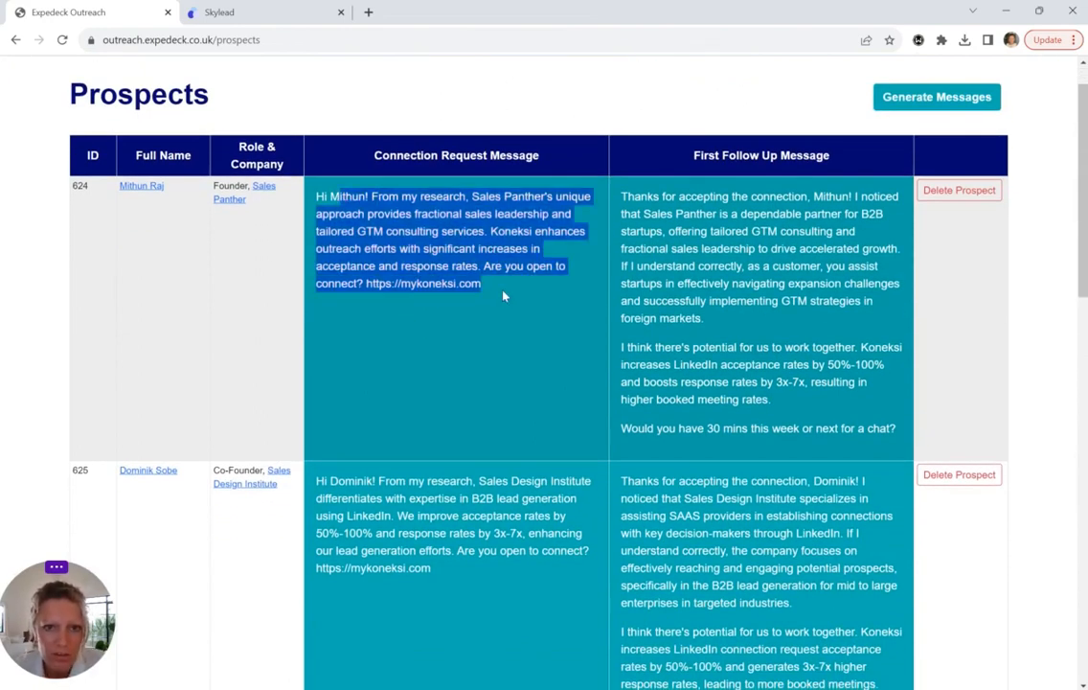
{"action": "left_click", "coordinate": [657, 232]}
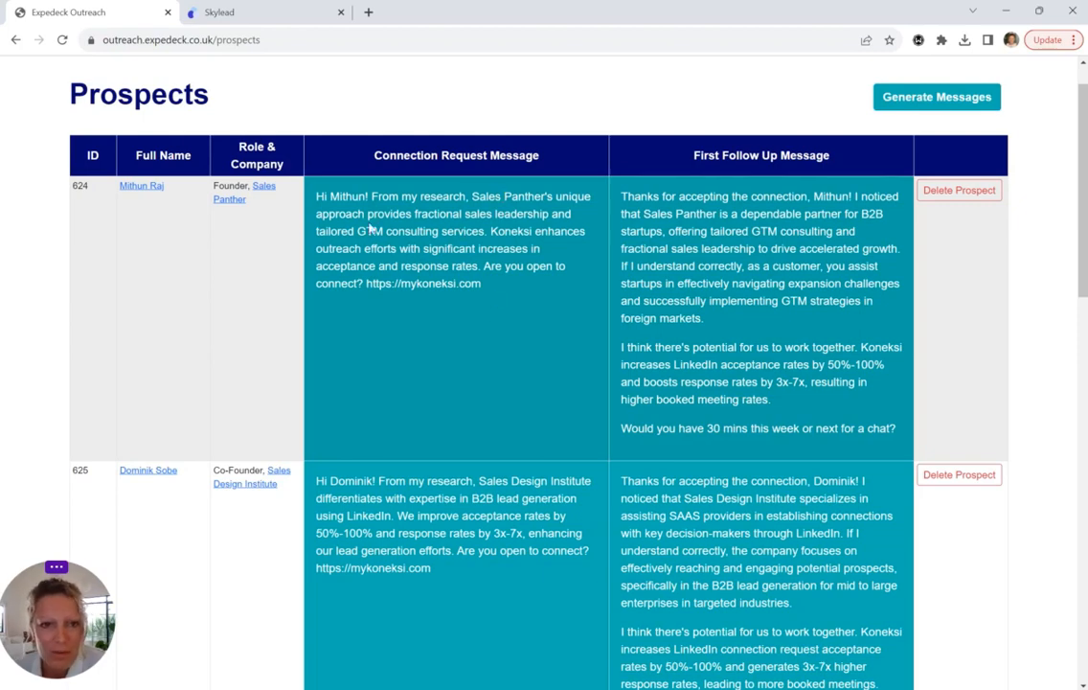
Highlight key phrases in the first connection request and first follow-up message
{"action": "left_click_drag", "start_coordinate": [336, 216], "coordinate": [461, 244]}
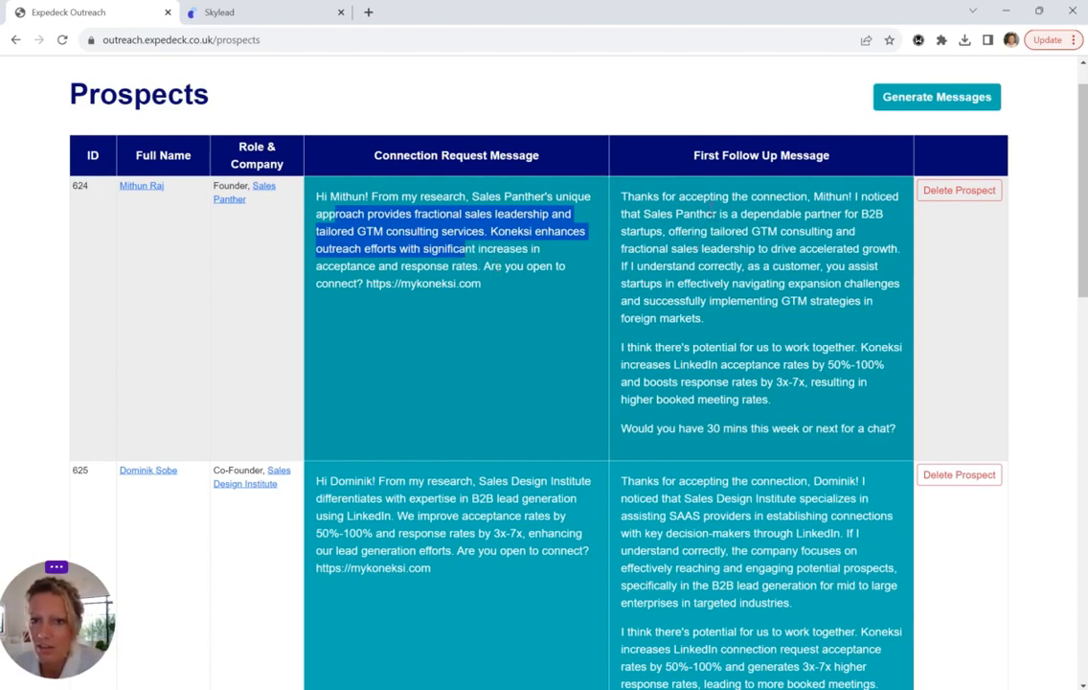
{"action": "left_click_drag", "start_coordinate": [644, 214], "coordinate": [775, 267]}
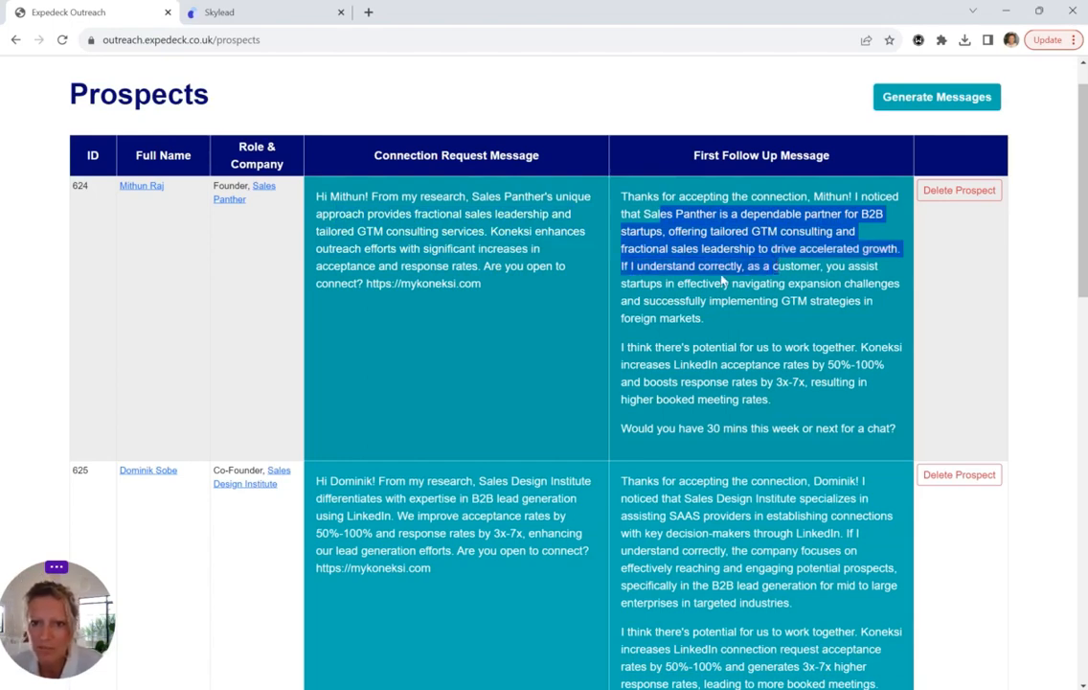
{"action": "left_click_drag", "start_coordinate": [663, 284], "coordinate": [858, 286]}
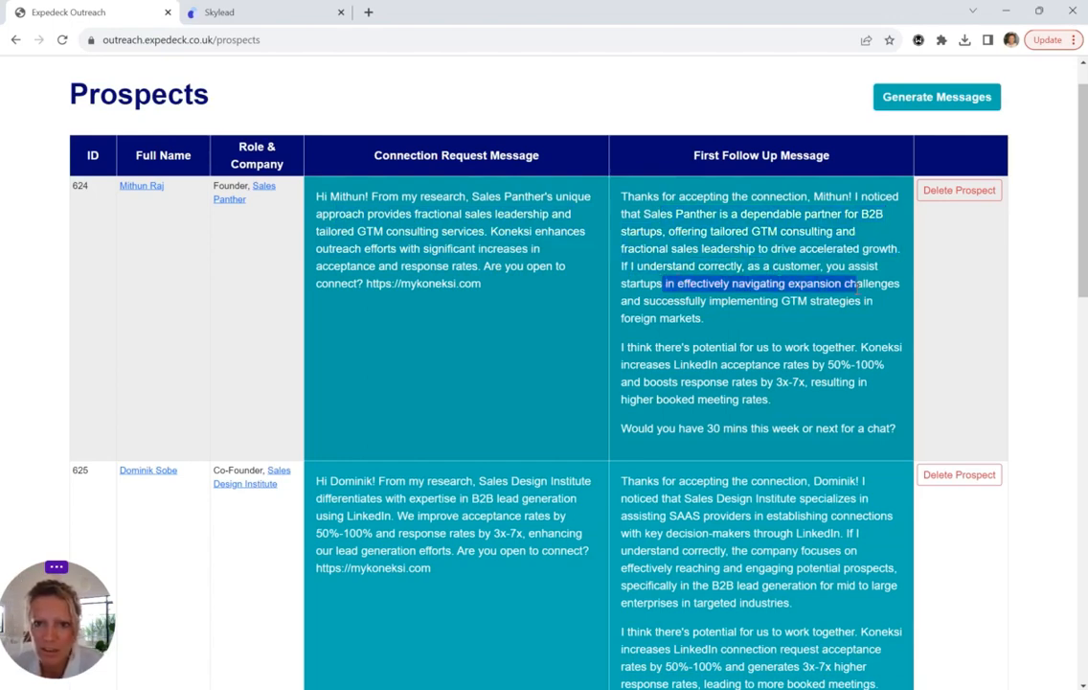
{"action": "left_click_drag", "start_coordinate": [646, 319], "coordinate": [786, 348]}
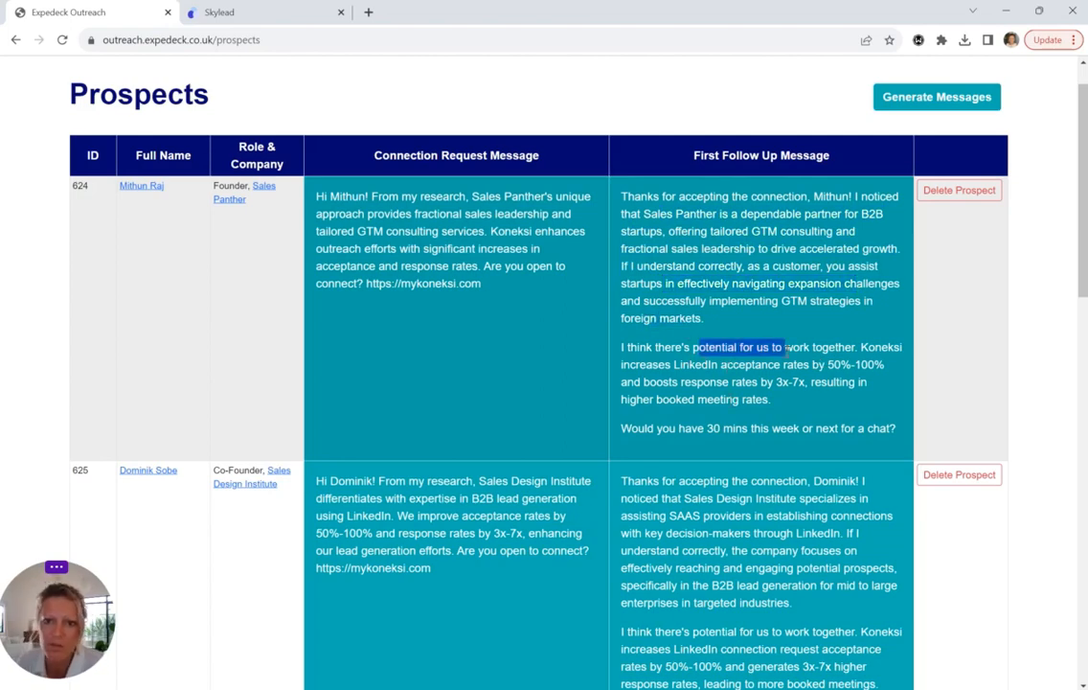
{"action": "scroll", "coordinate": [749, 426], "scroll_direction": "down", "scroll_amount": 1}
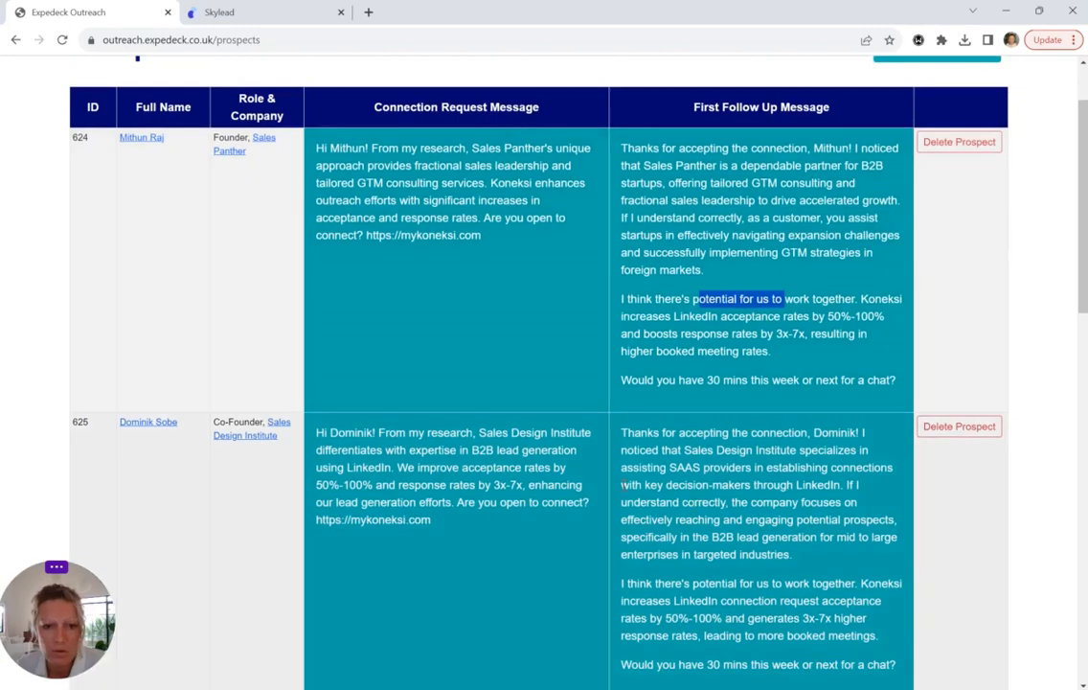
{"action": "scroll", "coordinate": [419, 468], "scroll_direction": "down", "scroll_amount": 1}
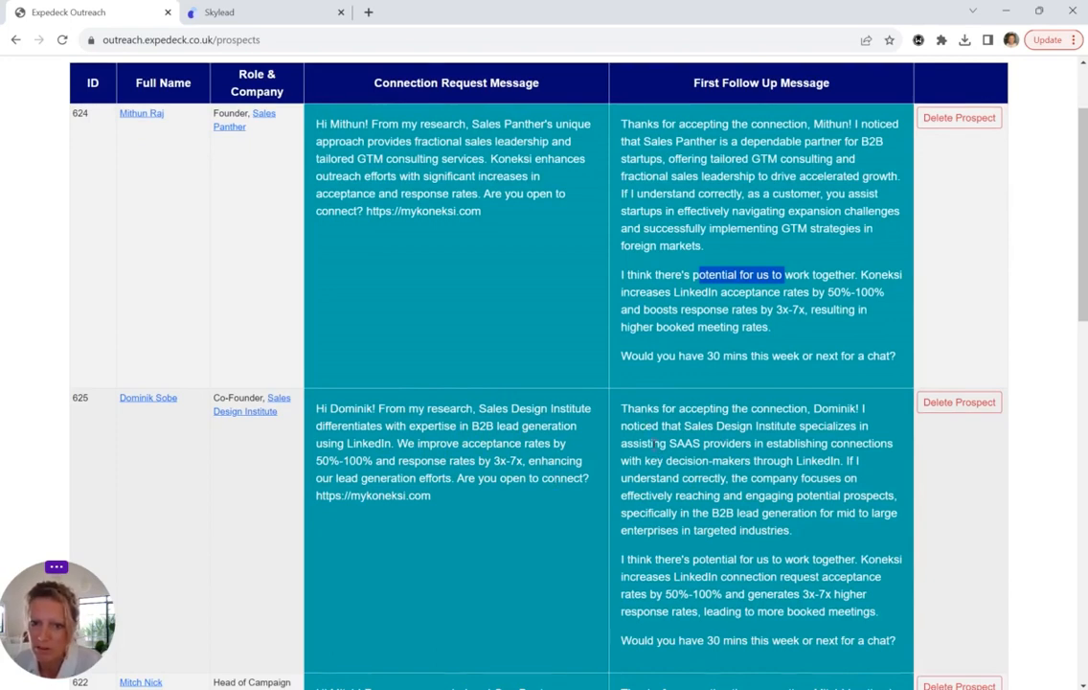
{"action": "left_click_drag", "start_coordinate": [667, 460], "coordinate": [766, 495]}
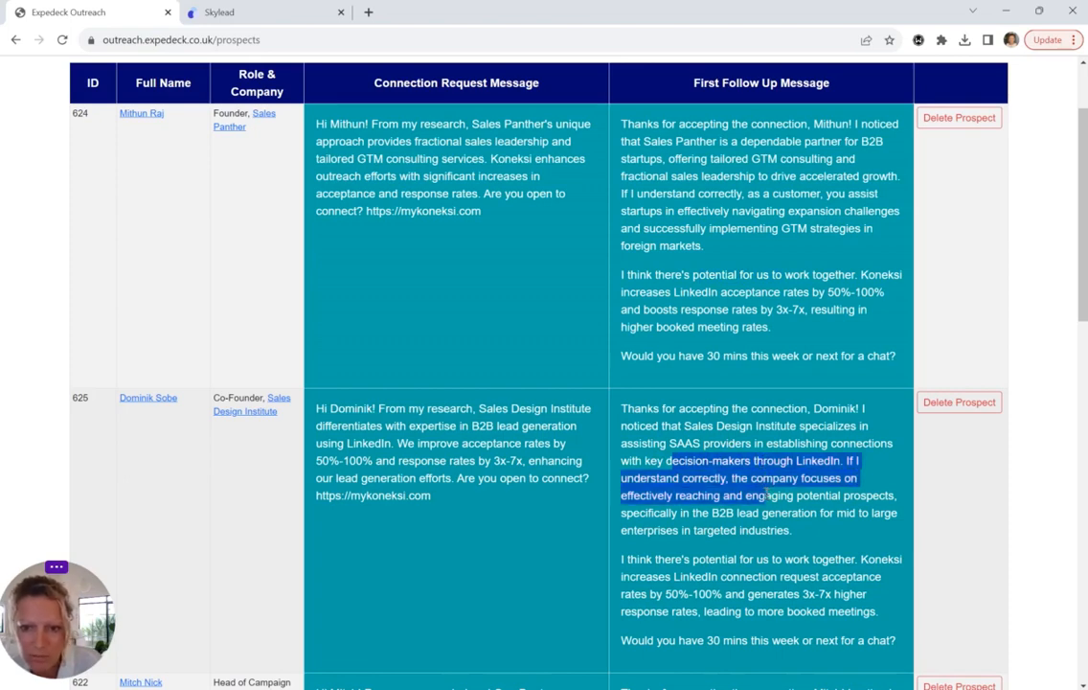
{"action": "left_click", "coordinate": [722, 496]}
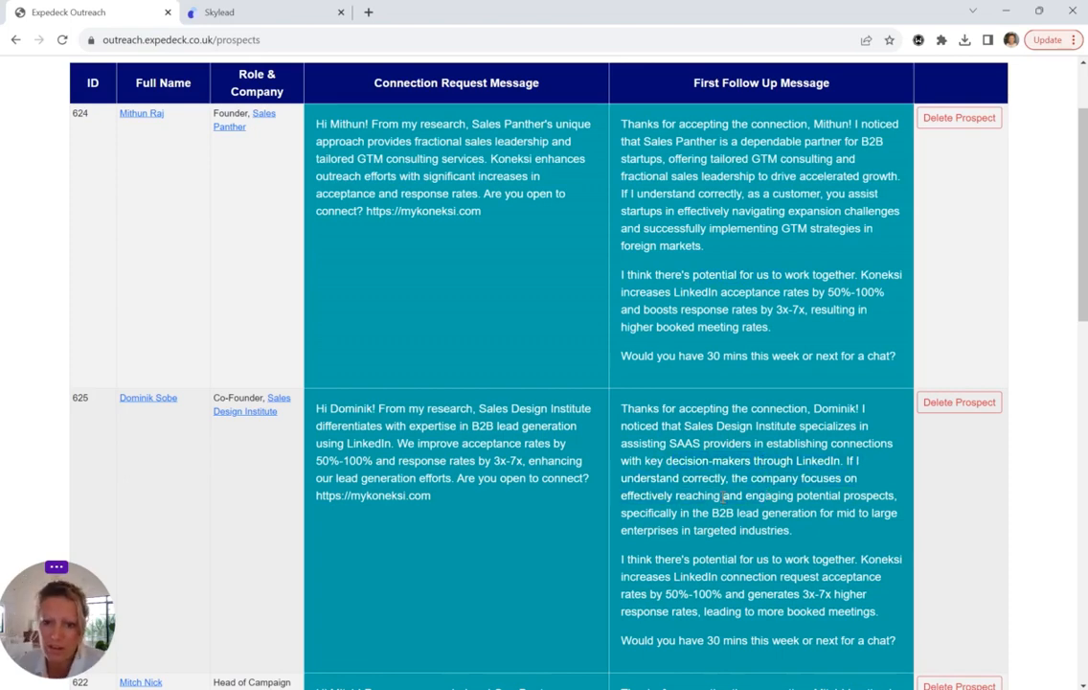
{"action": "scroll", "coordinate": [721, 494], "scroll_direction": "down", "scroll_amount": 1}
{"action": "left_click_drag", "start_coordinate": [693, 535], "coordinate": [811, 535]}
{"action": "scroll", "coordinate": [793, 442], "scroll_direction": "down", "scroll_amount": 1}
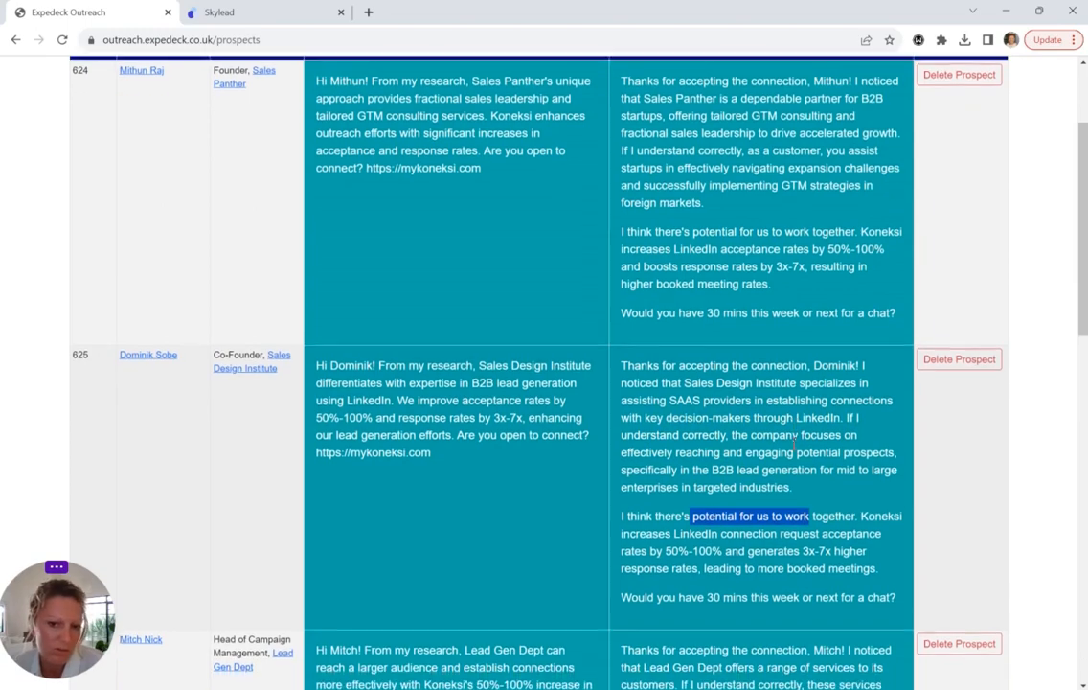
{"action": "scroll", "coordinate": [766, 409], "scroll_direction": "up", "scroll_amount": 2}
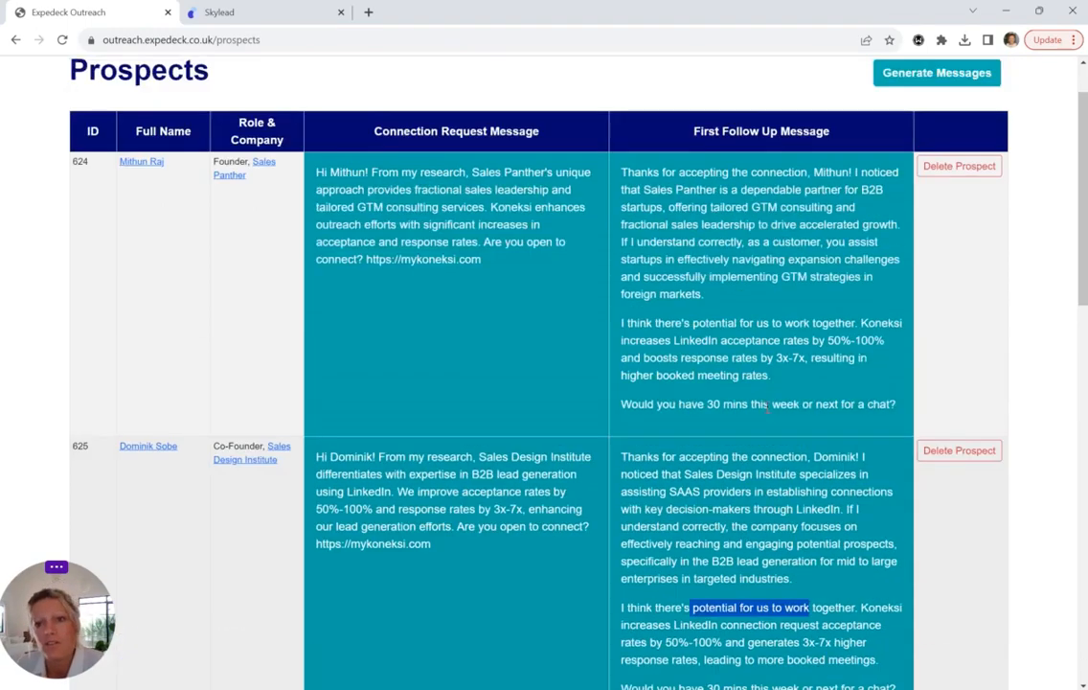
{"action": "scroll", "coordinate": [766, 407], "scroll_direction": "down", "scroll_amount": 1}
{"action": "scroll", "coordinate": [767, 407], "scroll_direction": "down", "scroll_amount": 10}
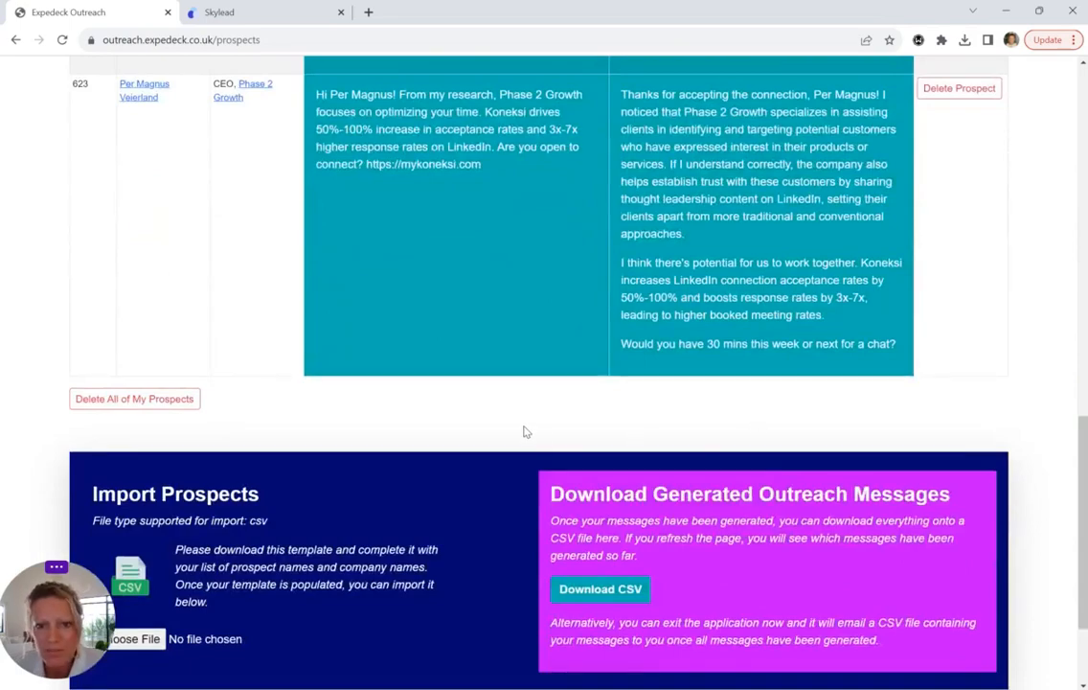
{"action": "scroll", "coordinate": [524, 432], "scroll_direction": "up", "scroll_amount": 2}
{"action": "scroll", "coordinate": [524, 432], "scroll_direction": "up", "scroll_amount": 15}
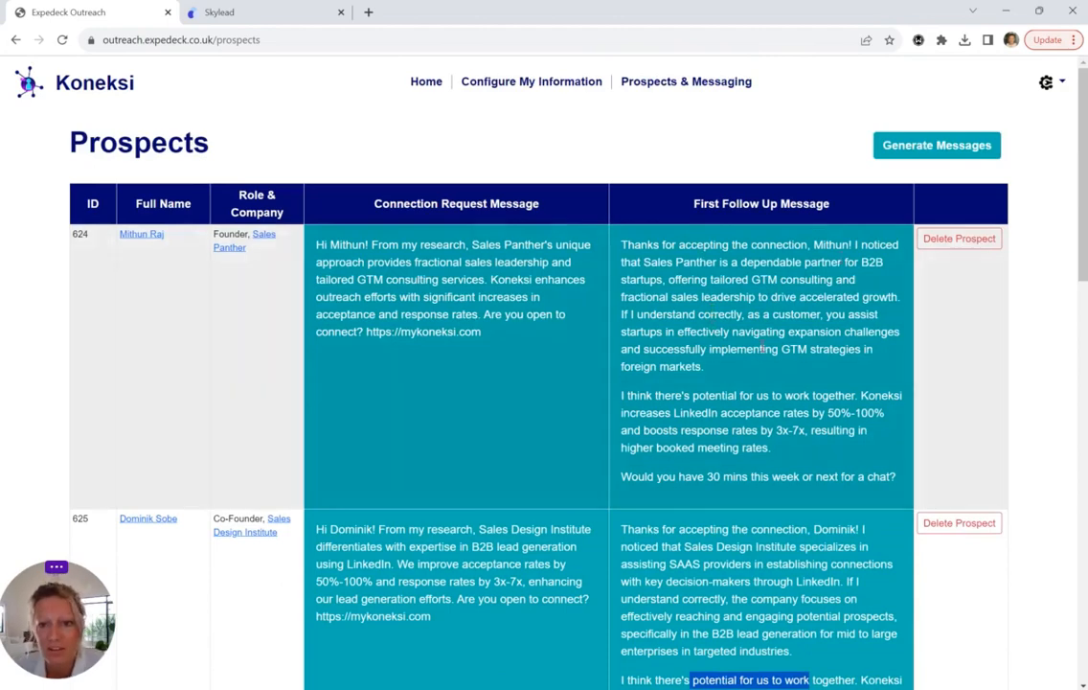
{"action": "left_click", "coordinate": [700, 315]}
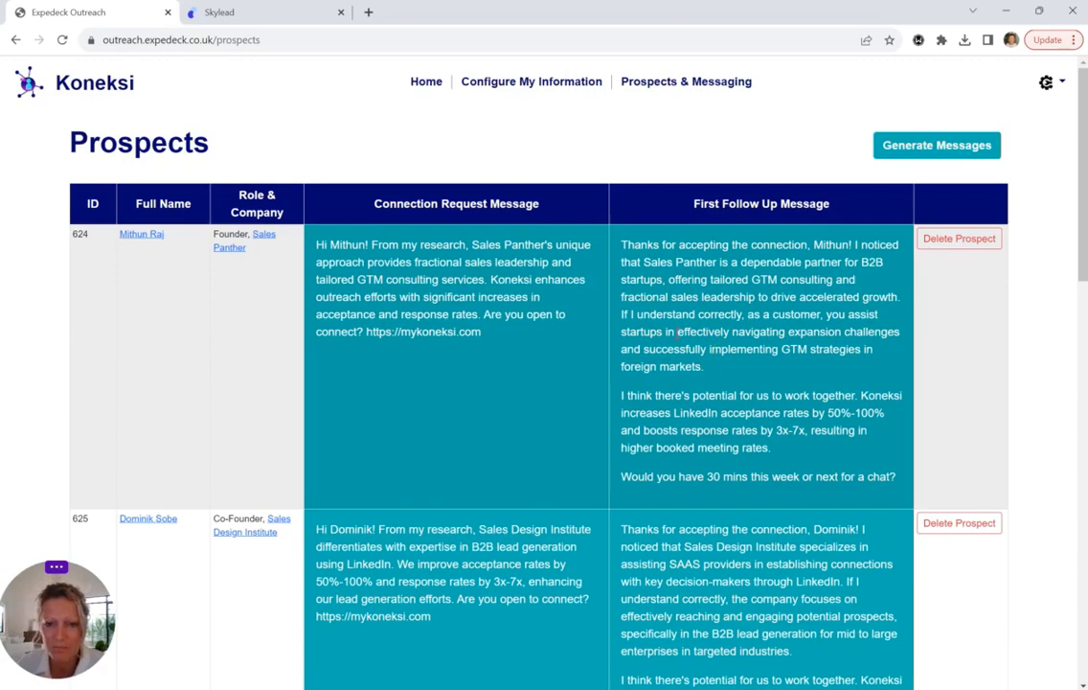
Download the generated outreach messages as CSV from the bottom of the Prospects page
{"action": "scroll", "coordinate": [678, 331], "scroll_direction": "down", "scroll_amount": 12}
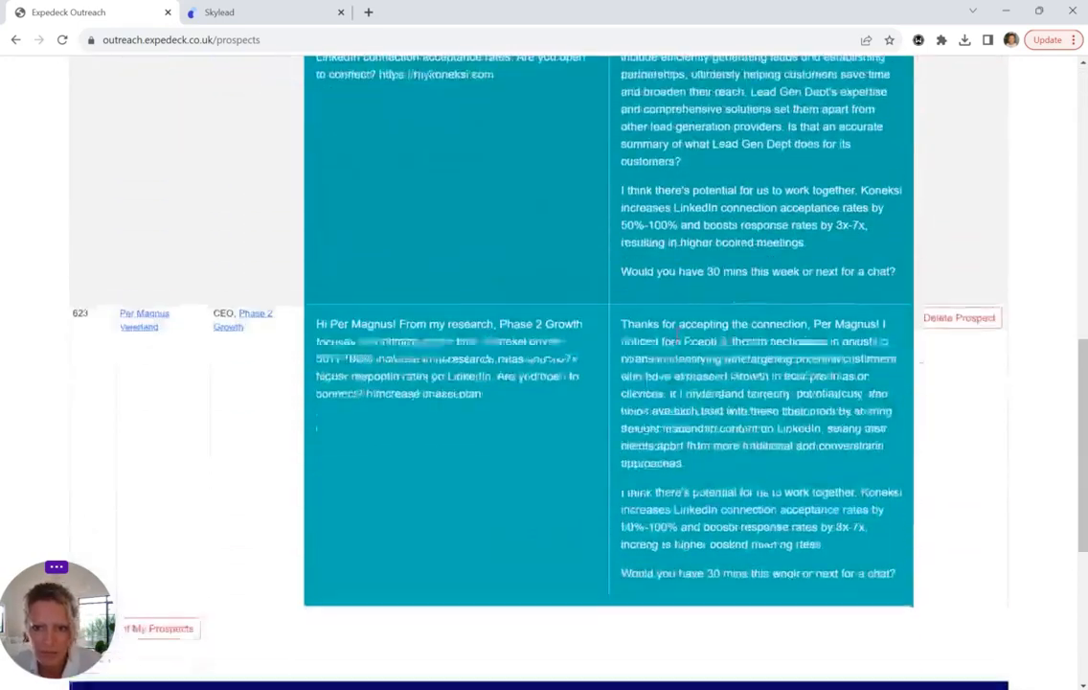
{"action": "scroll", "coordinate": [677, 332], "scroll_direction": "down", "scroll_amount": 5}
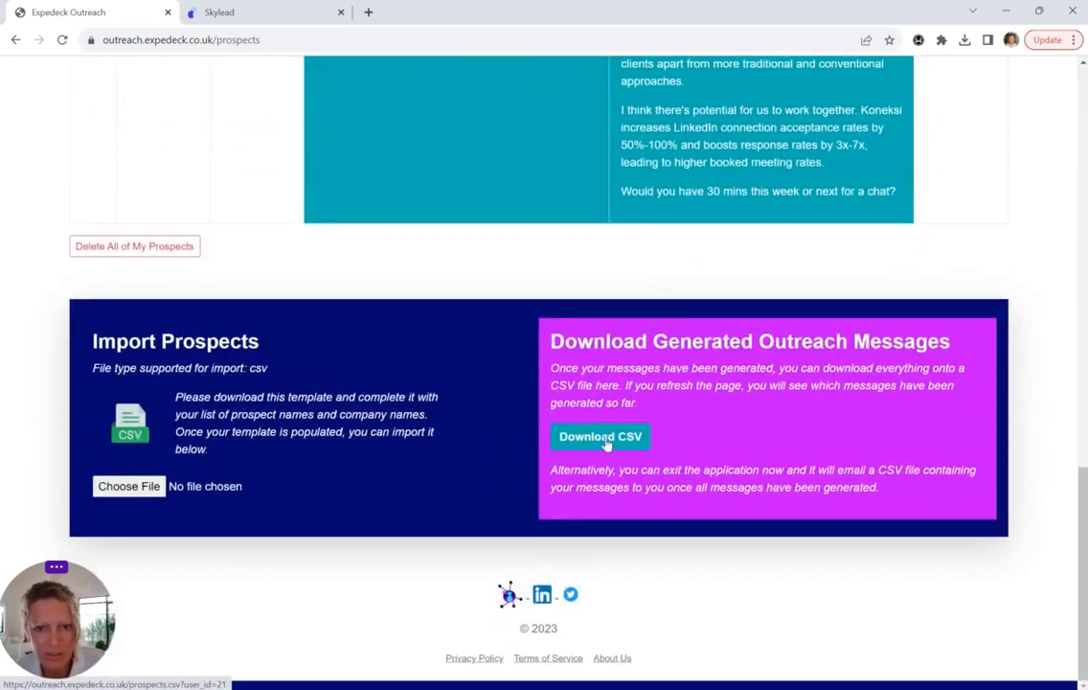
{"action": "left_click", "coordinate": [605, 438]}
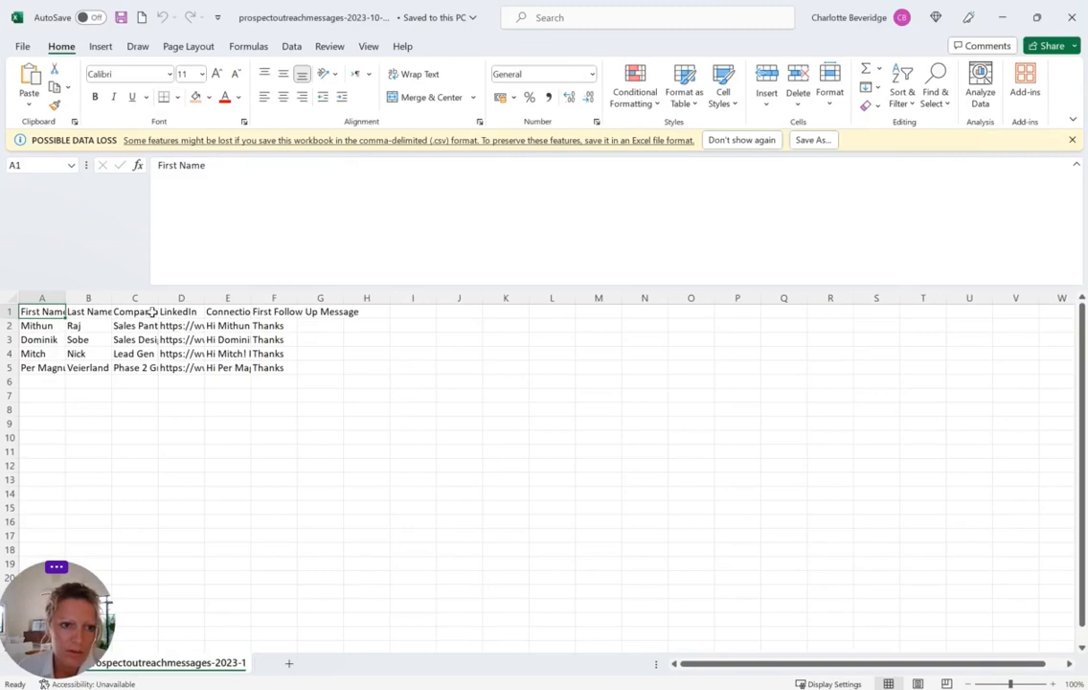
Review the LinkedIn, Connection Request and First Follow Up Message columns in the sheet
{"action": "left_click", "coordinate": [177, 312]}
{"action": "left_click", "coordinate": [234, 312]}
{"action": "left_click", "coordinate": [261, 312]}
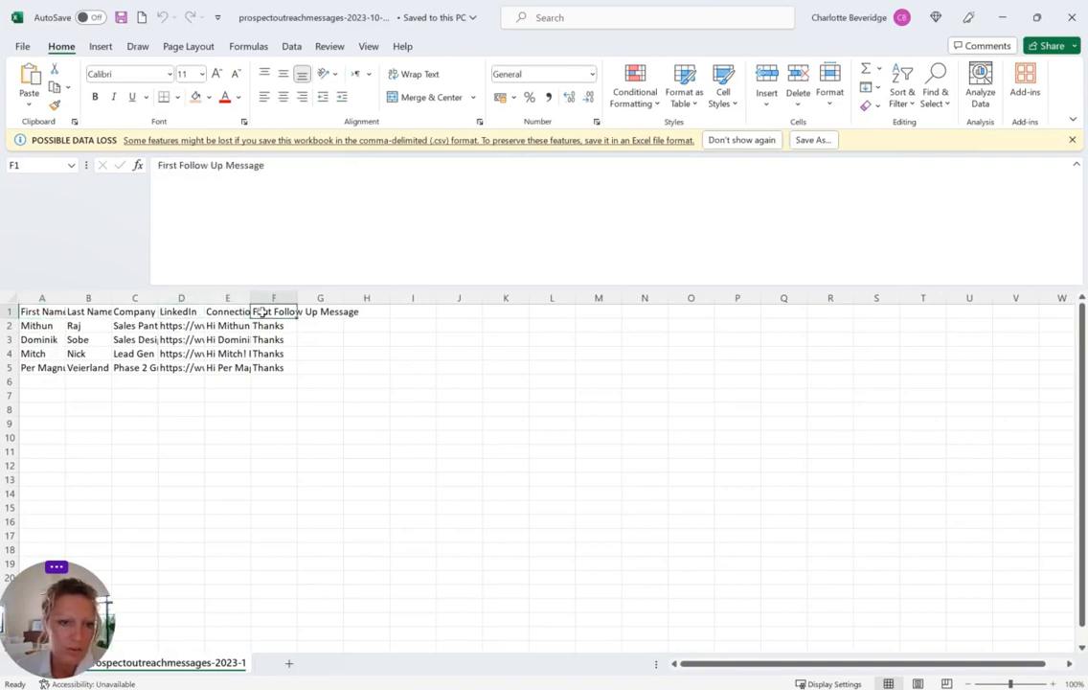
{"action": "left_click", "coordinate": [231, 326]}
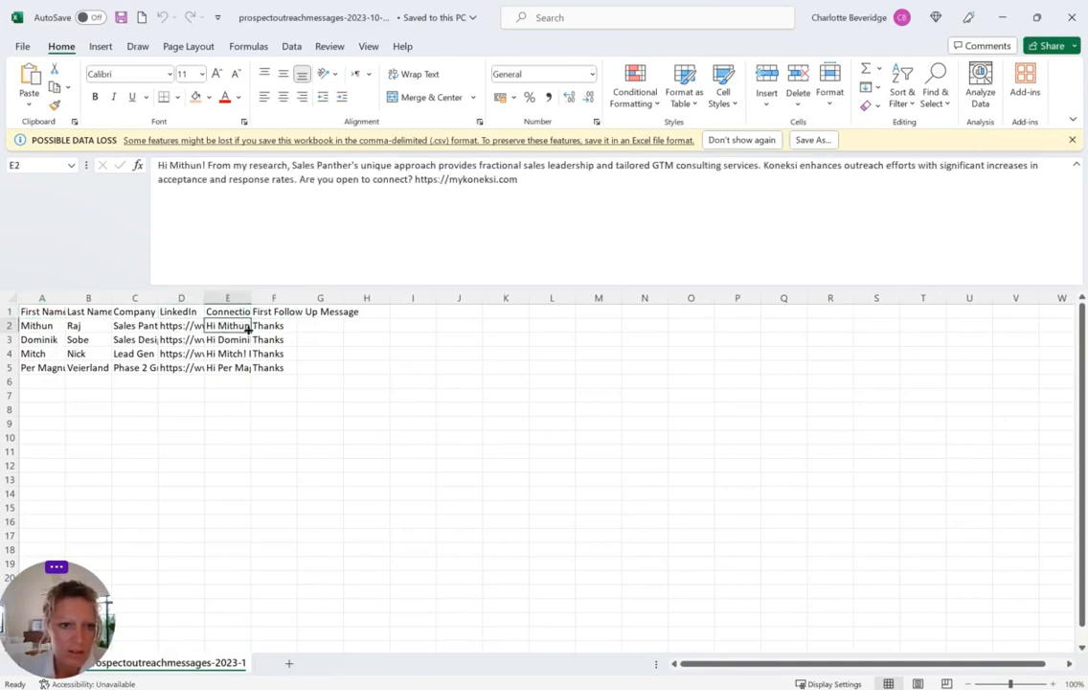
{"action": "left_click", "coordinate": [263, 325]}
{"action": "left_click", "coordinate": [273, 339]}
{"action": "left_click", "coordinate": [227, 339]}
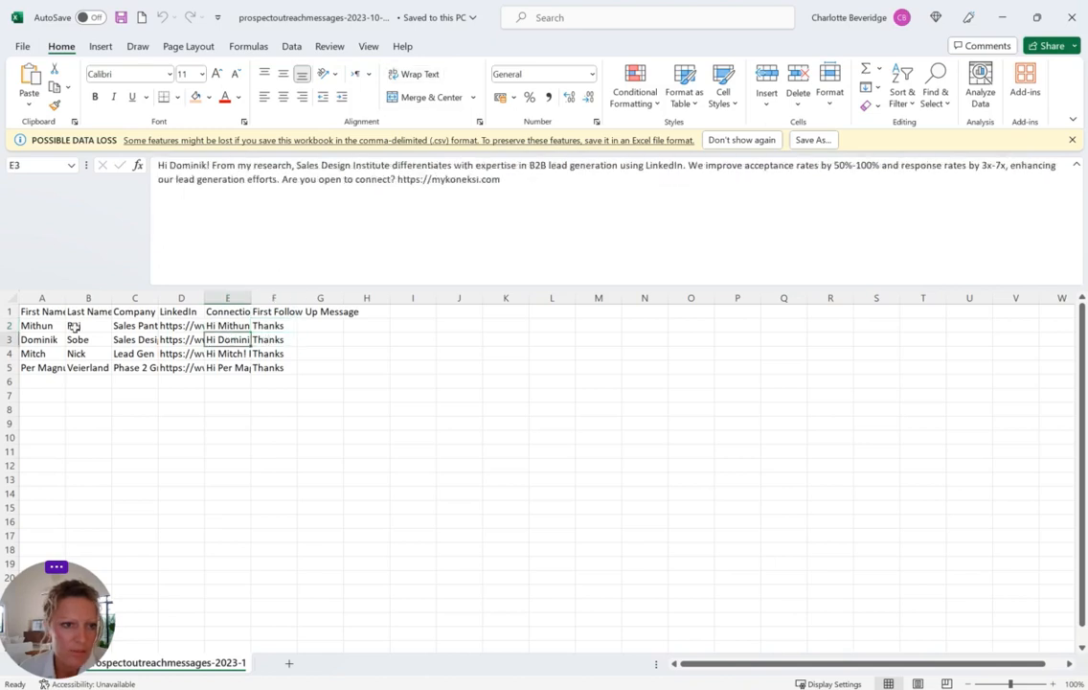
{"action": "left_click", "coordinate": [181, 314]}
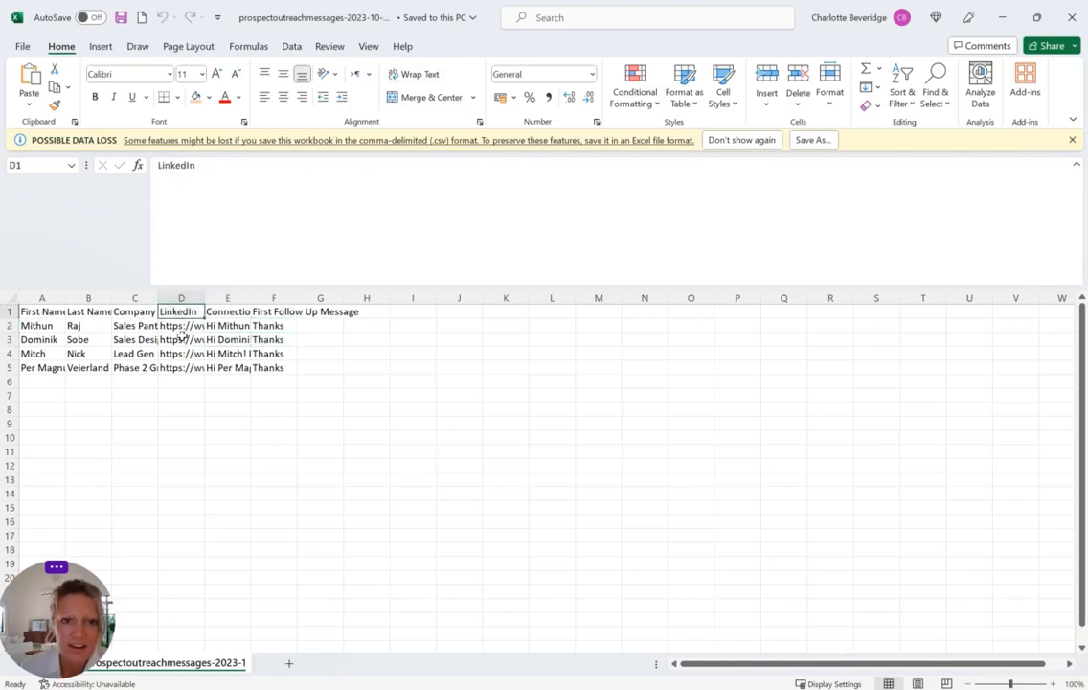
Delete columns A to C holding first name, last name and company
{"action": "left_click_drag", "start_coordinate": [37, 311], "coordinate": [141, 309]}
{"action": "left_click_drag", "start_coordinate": [41, 298], "coordinate": [134, 298]}
{"action": "right_click", "coordinate": [134, 298]}
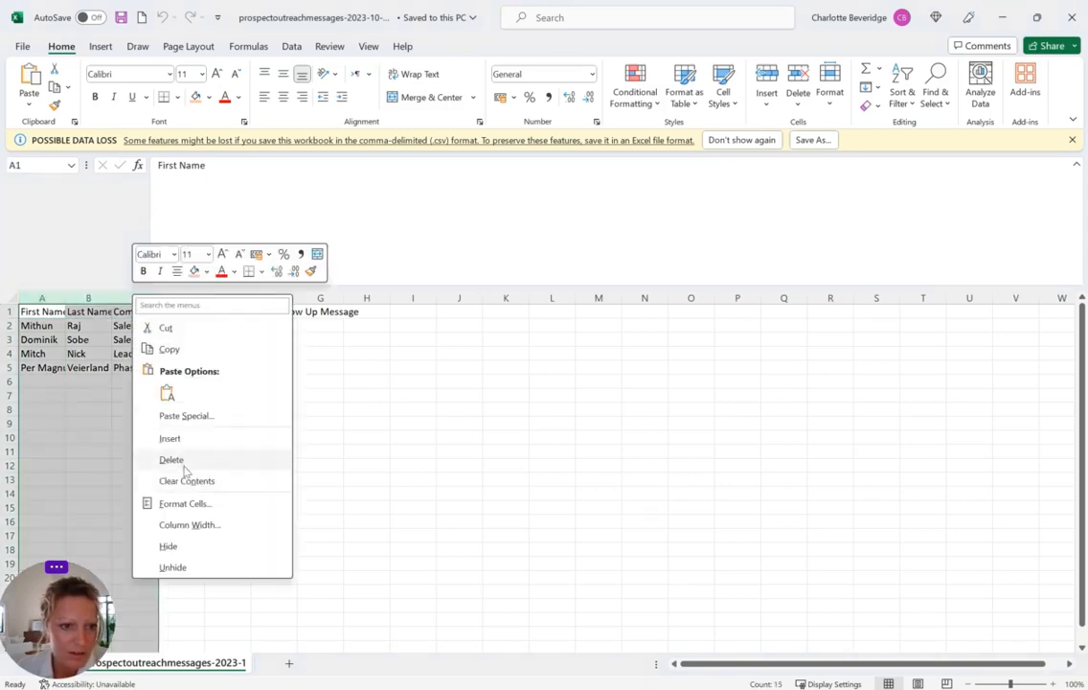
{"action": "left_click", "coordinate": [179, 459]}
{"action": "left_click", "coordinate": [43, 311]}
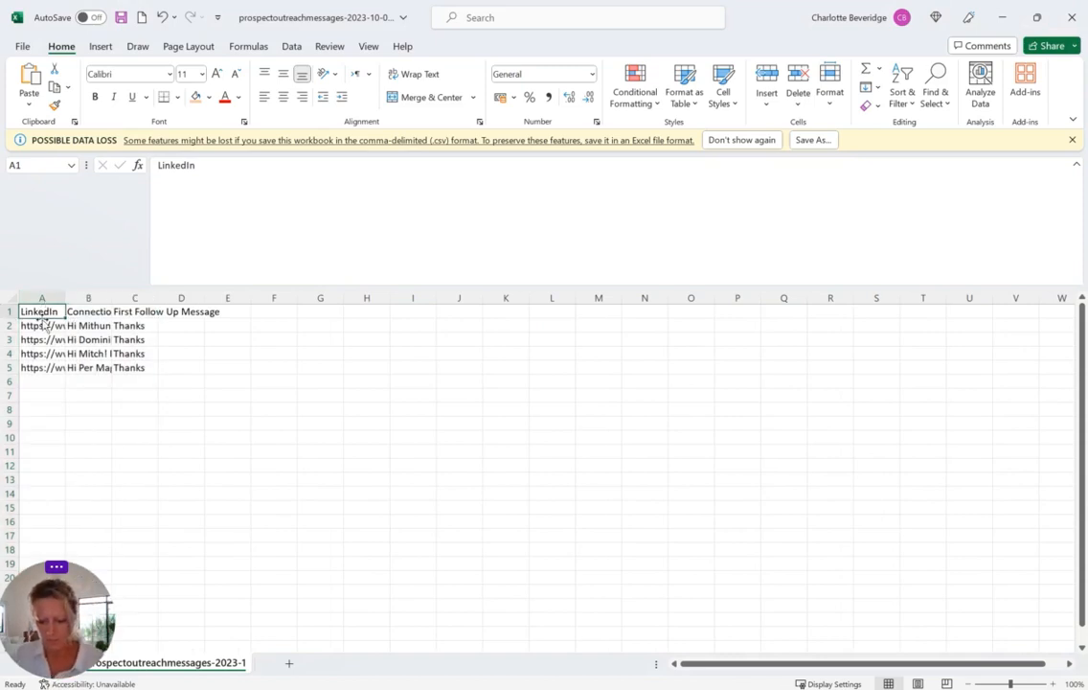
Rename the LinkedIn header in A1 to profileUrl
{"action": "type", "text": "profileUrl"}
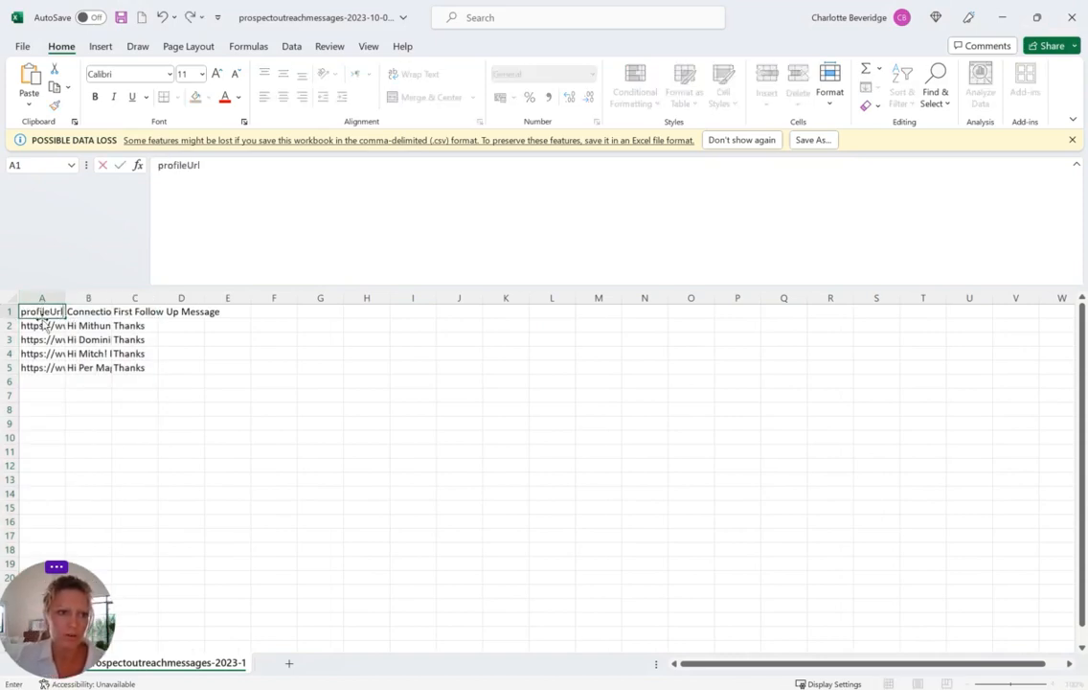
{"action": "key", "text": "Return"}
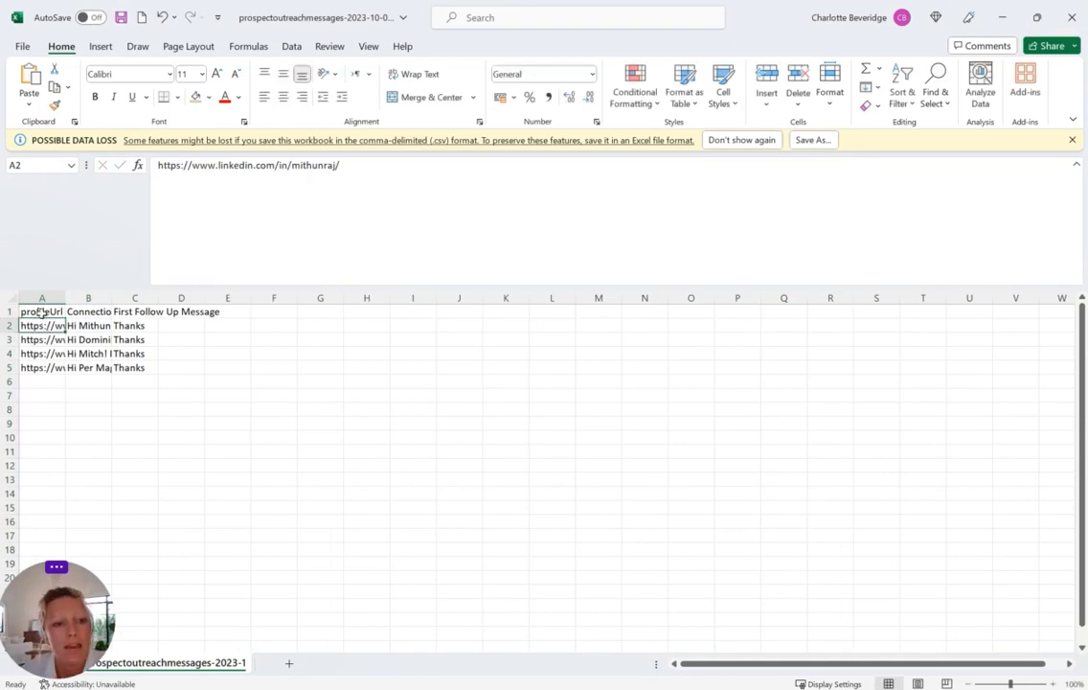
{"action": "left_click_drag", "start_coordinate": [42, 311], "coordinate": [45, 368]}
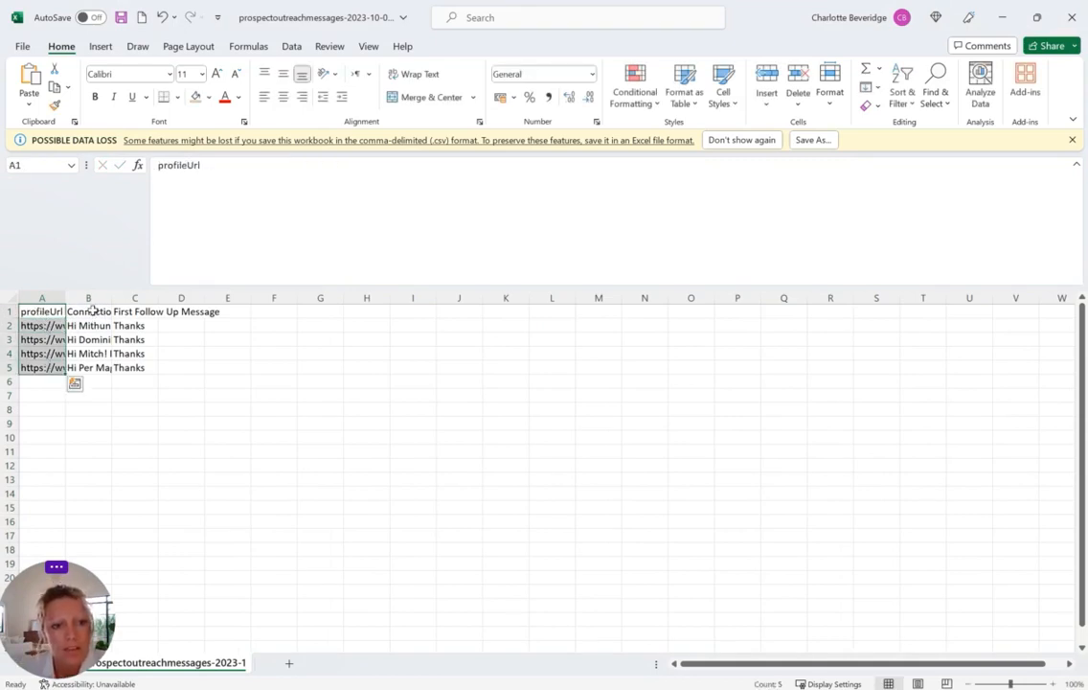
{"action": "left_click_drag", "start_coordinate": [87, 313], "coordinate": [142, 368]}
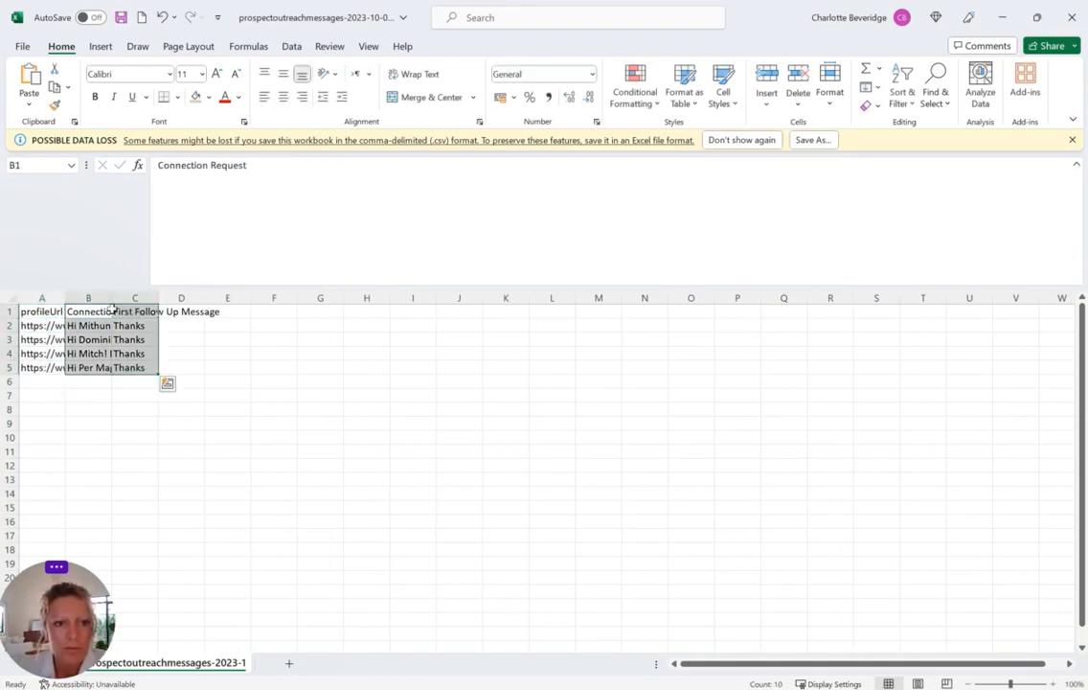
{"action": "left_click", "coordinate": [96, 311]}
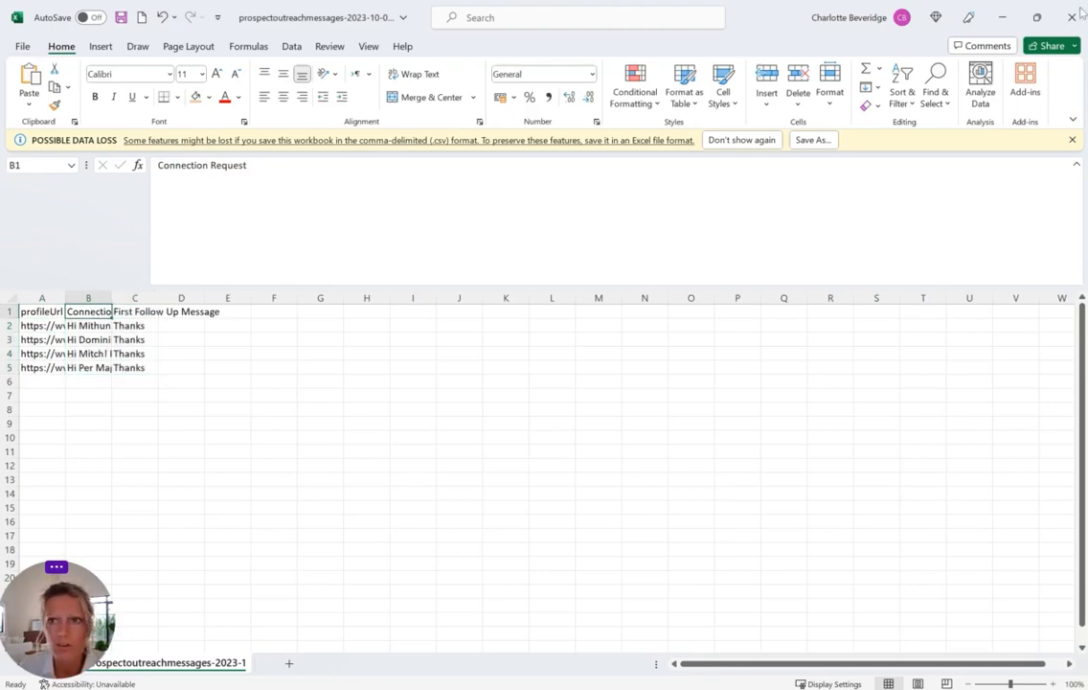
Save the sheet to the Desktop as a CSV named 'skylead demo upload'
{"action": "left_click_drag", "start_coordinate": [914, 14], "coordinate": [593, 128]}
{"action": "left_click", "coordinate": [220, 155]}
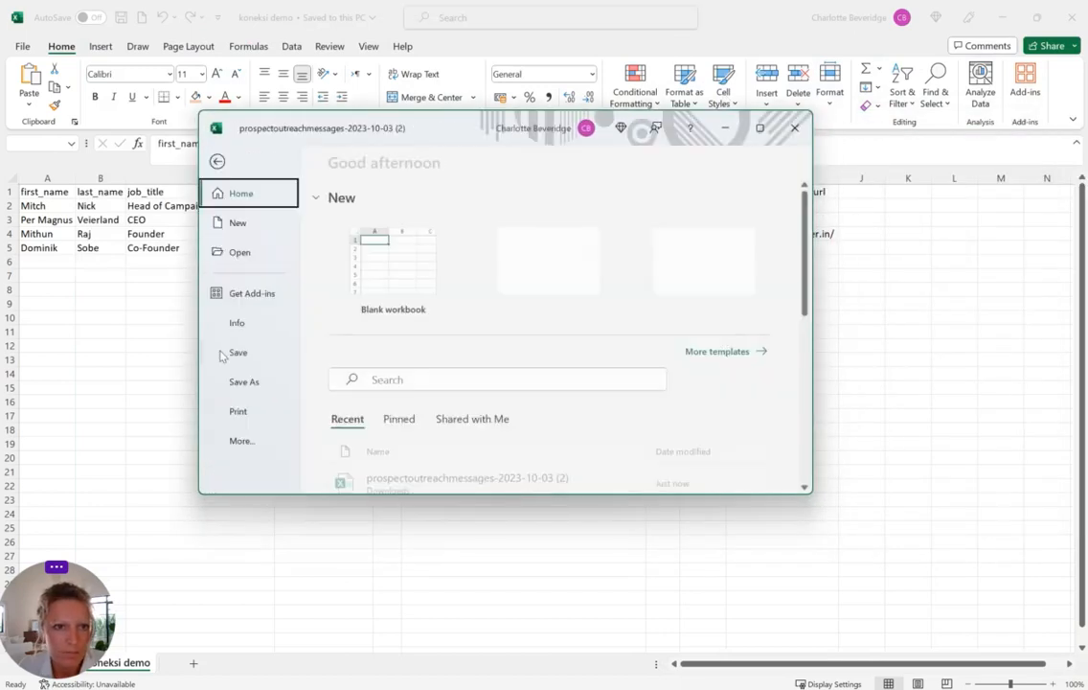
{"action": "left_click", "coordinate": [244, 381]}
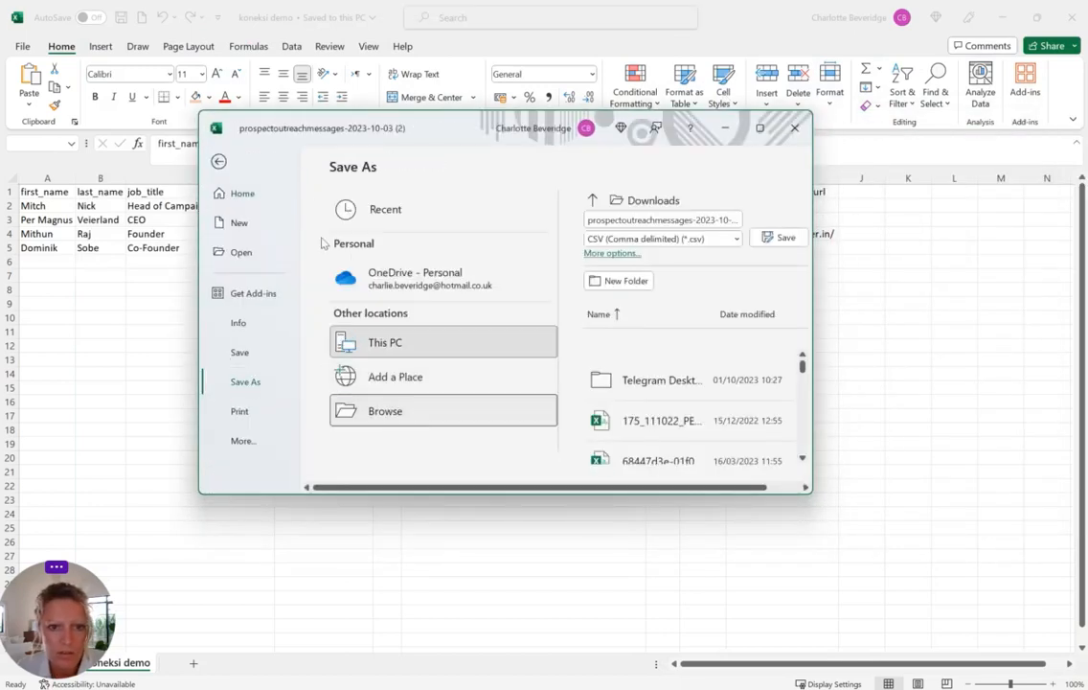
{"action": "scroll", "coordinate": [267, 266], "scroll_direction": "up", "scroll_amount": 3}
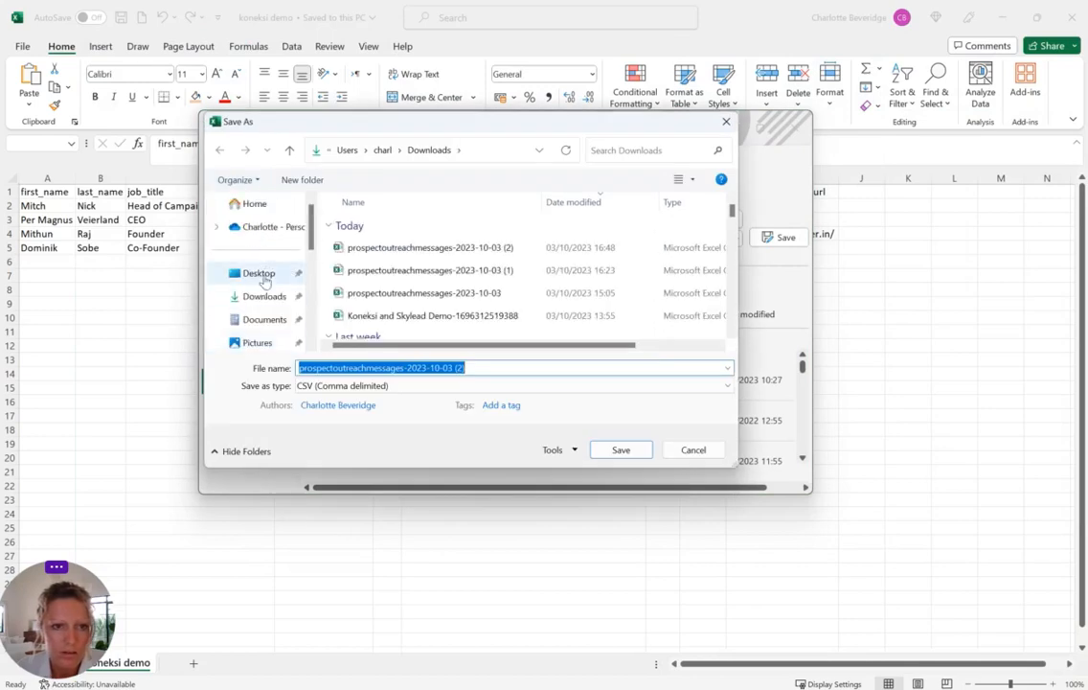
{"action": "left_click", "coordinate": [260, 275]}
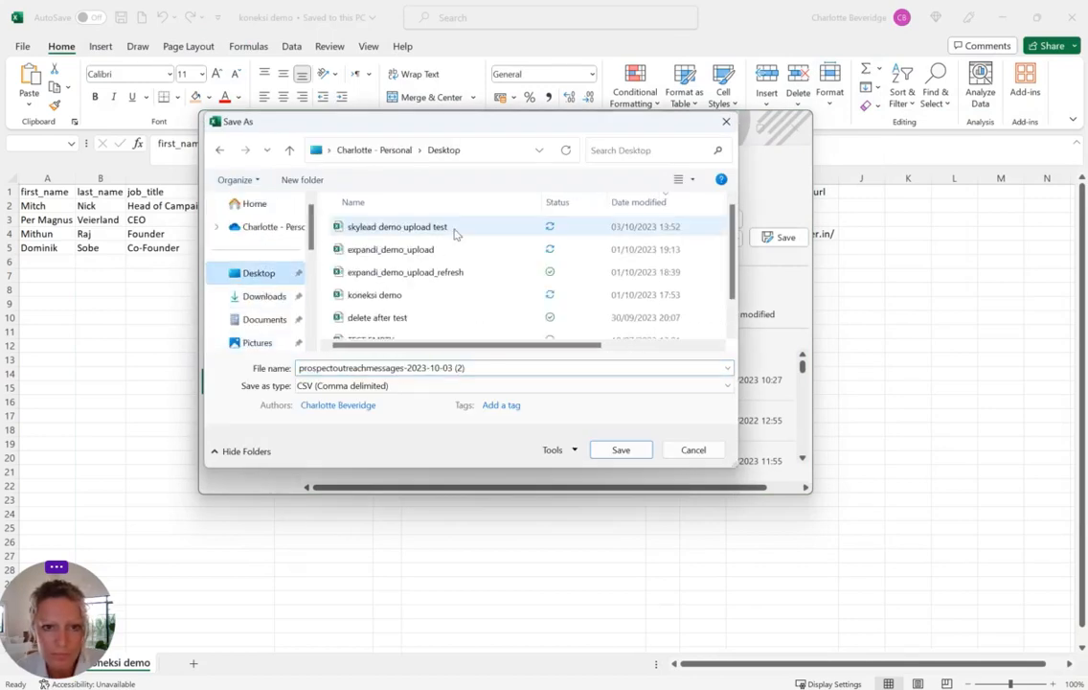
{"action": "left_click", "coordinate": [456, 230]}
{"action": "left_click", "coordinate": [418, 367]}
{"action": "left_click", "coordinate": [397, 368]}
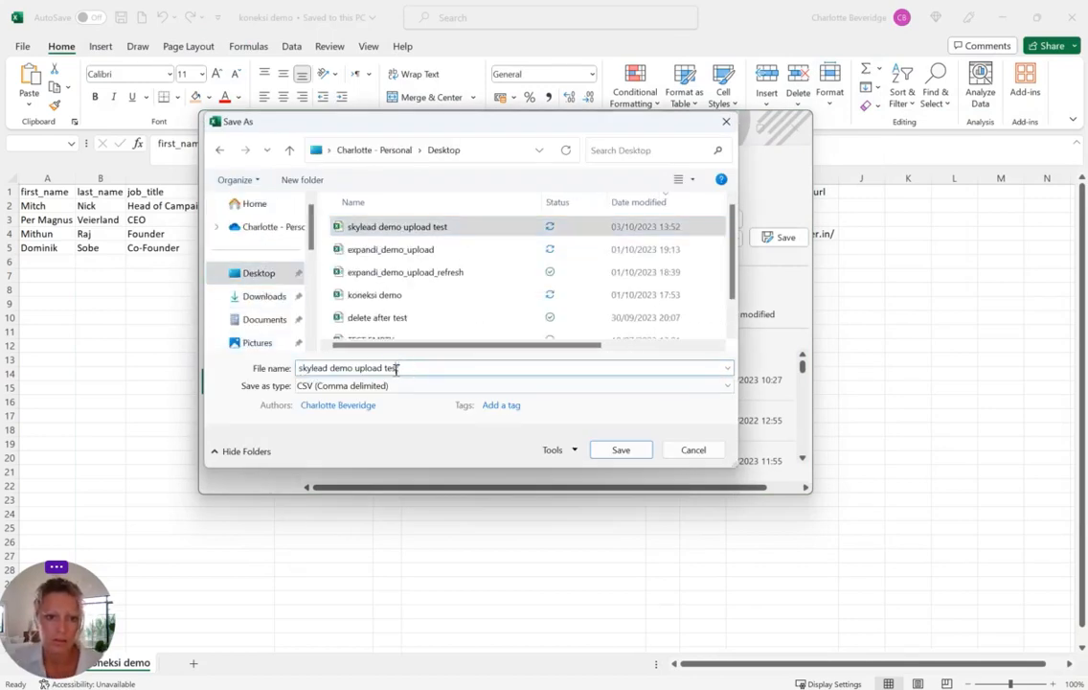
{"action": "double_click", "coordinate": [396, 368]}
{"action": "key", "text": "BackSpace"}
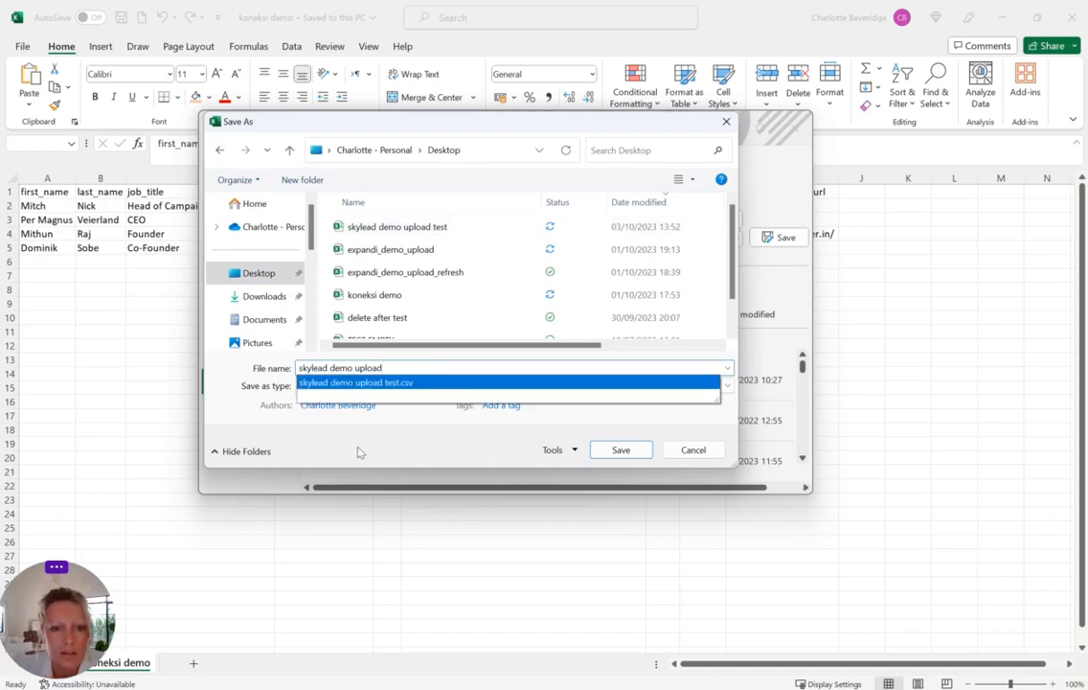
{"action": "left_click", "coordinate": [358, 448]}
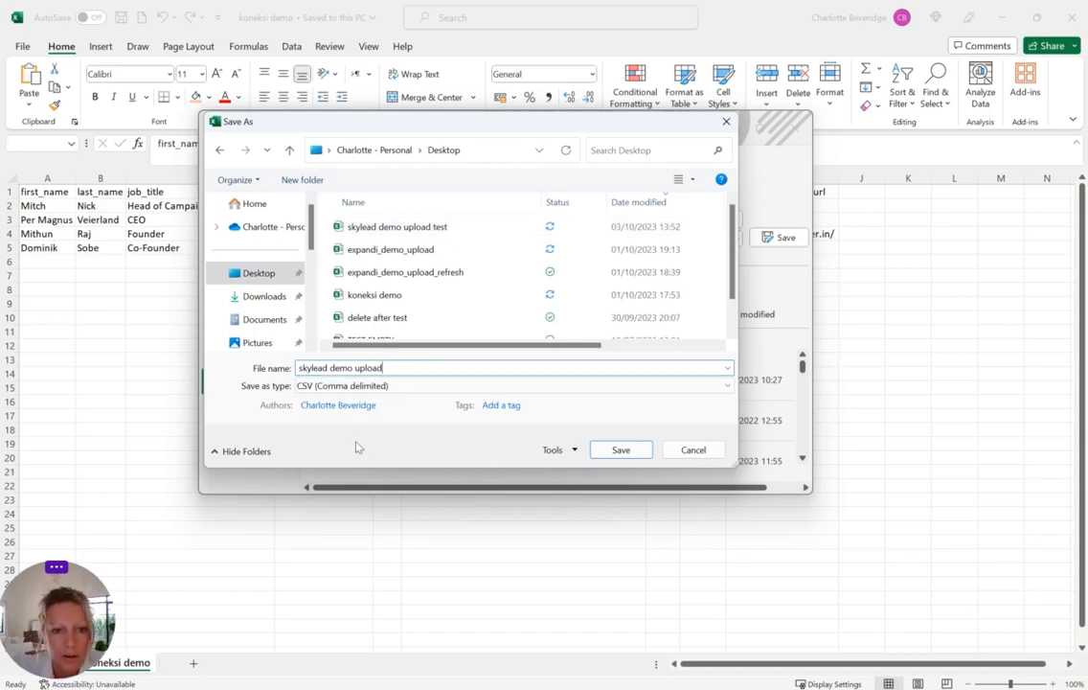
{"action": "left_click", "coordinate": [621, 449]}
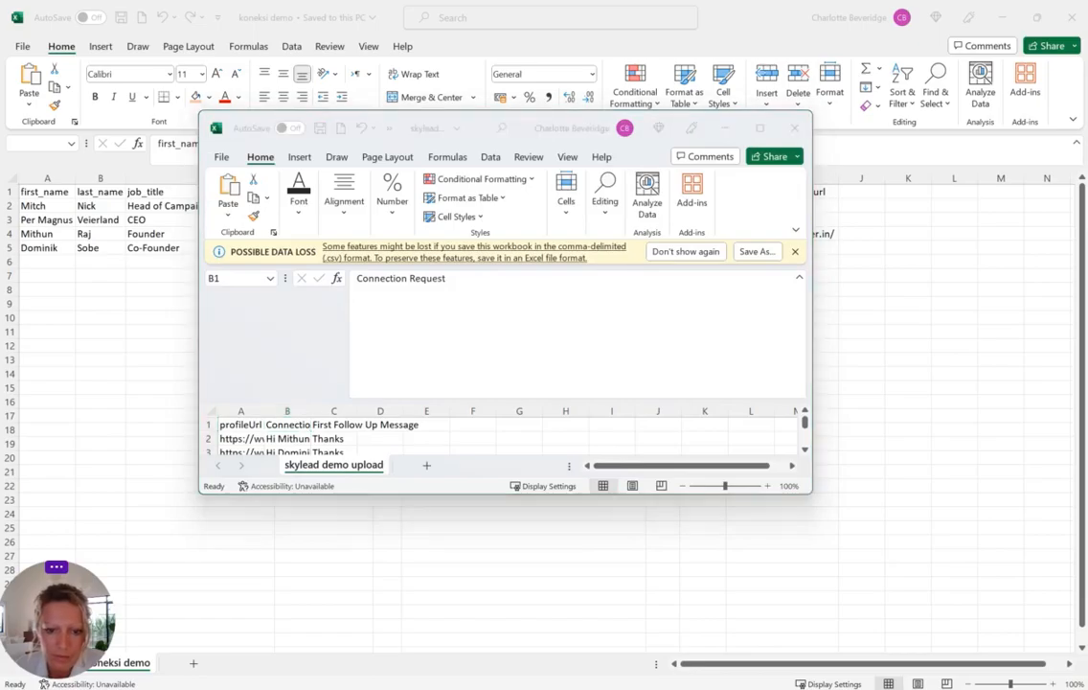
{"action": "left_click", "coordinate": [613, 575]}
Start a new Skylead campaign named 'Koneksi Skylead Demo'
{"action": "left_click", "coordinate": [240, 11]}
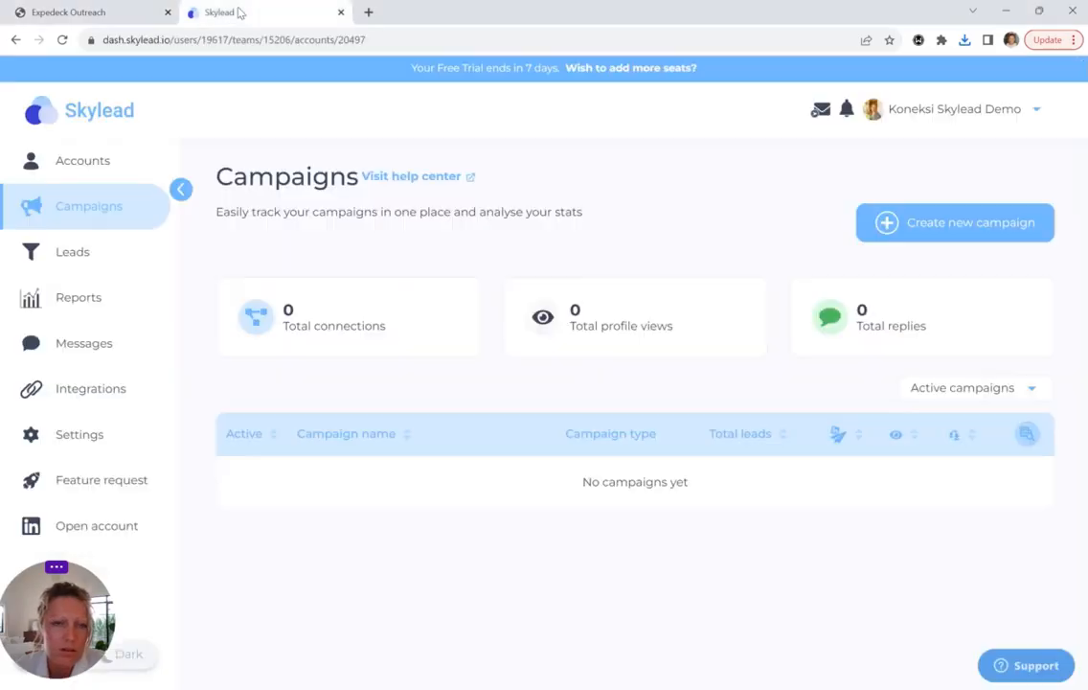
{"action": "left_click", "coordinate": [955, 227]}
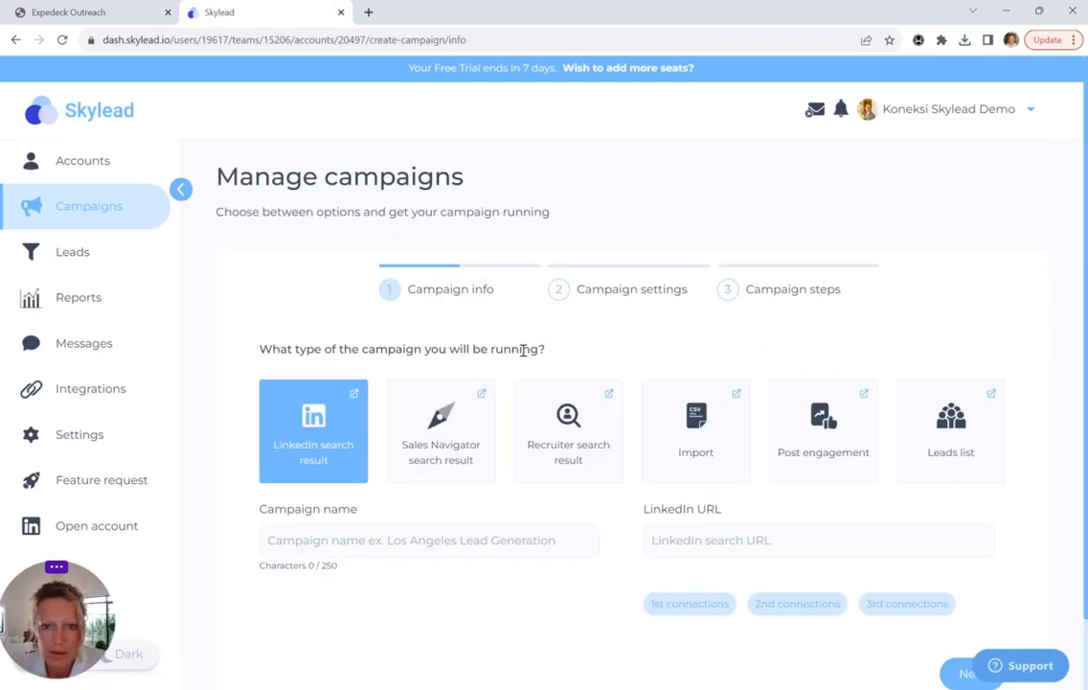
{"action": "left_click", "coordinate": [350, 542]}
{"action": "type", "text": "Koneksi"}
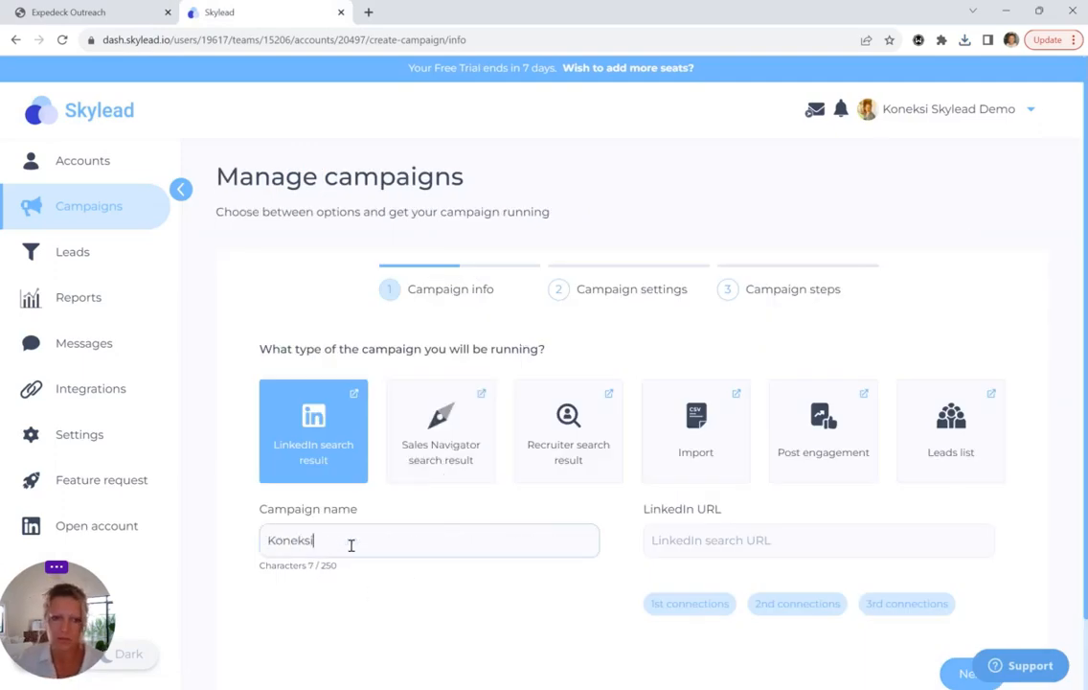
{"action": "type", "text": " Skylead Demo"}
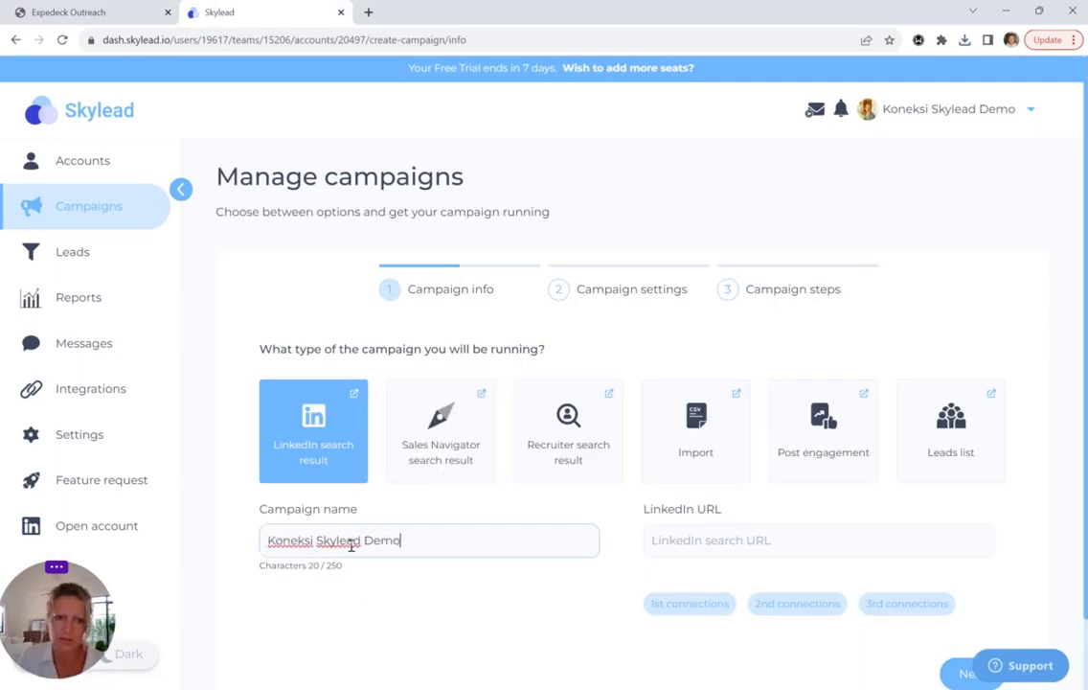
Make it an Import campaign with skylead demo upload.csv as the lead file
{"action": "left_click", "coordinate": [694, 436]}
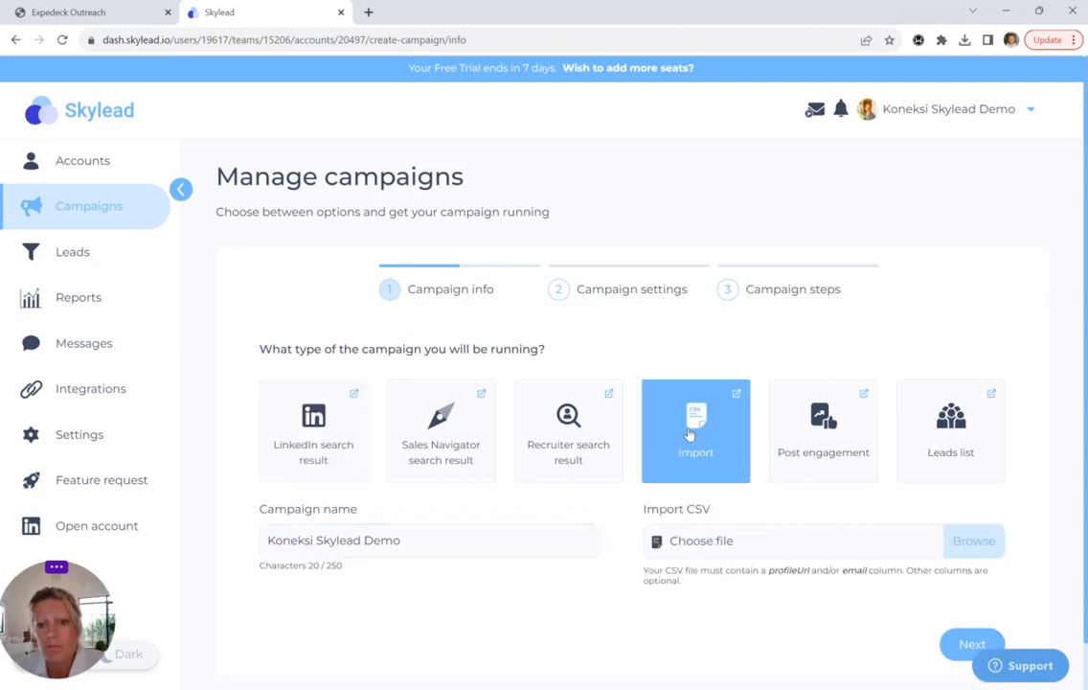
{"action": "left_click", "coordinate": [734, 548]}
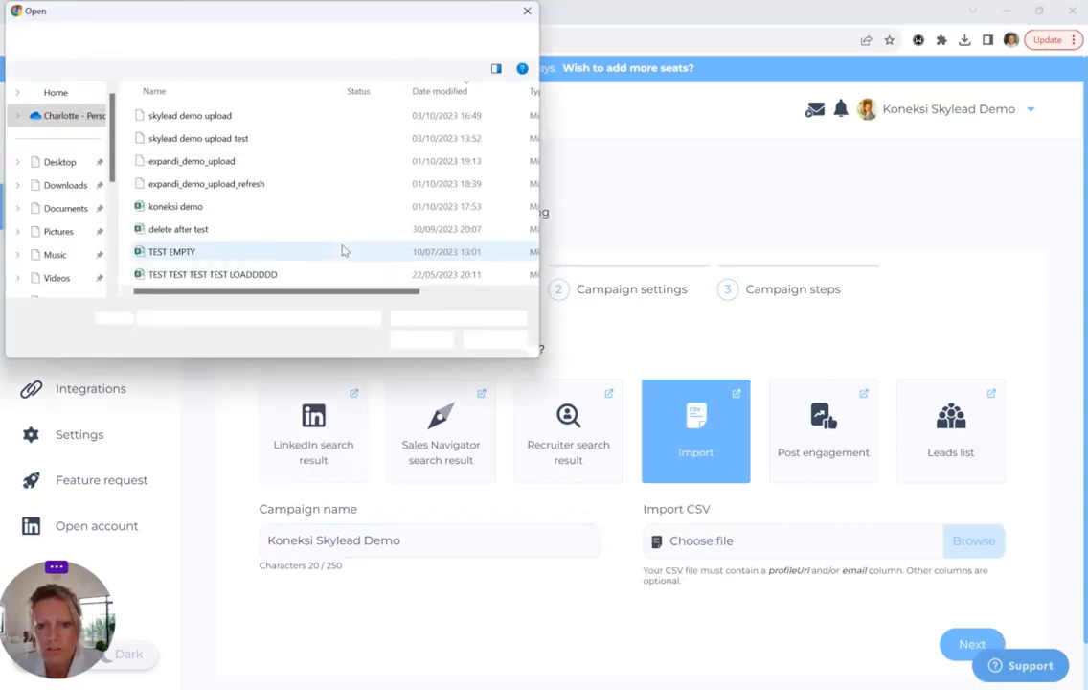
{"action": "left_click", "coordinate": [240, 116]}
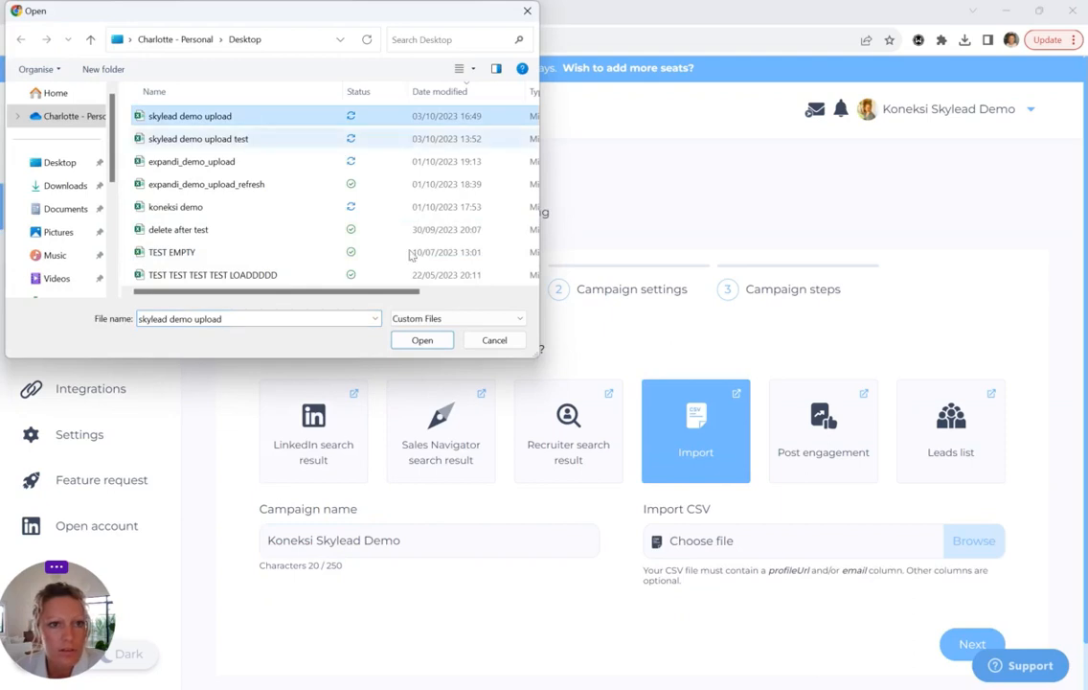
{"action": "left_click", "coordinate": [422, 341]}
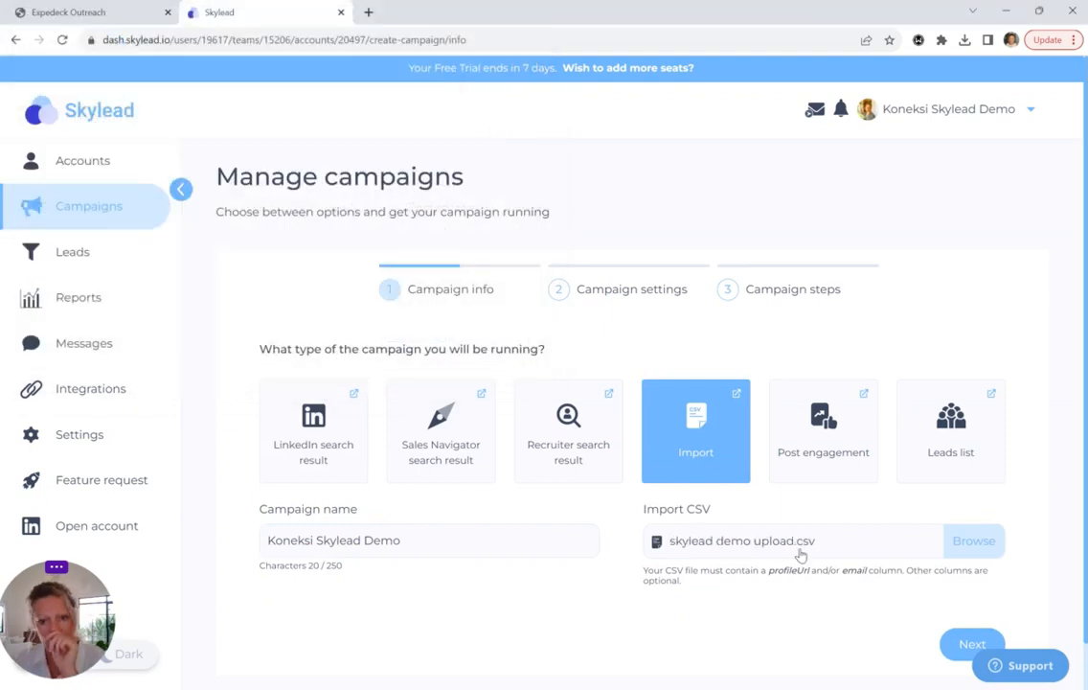
{"action": "left_click", "coordinate": [970, 544]}
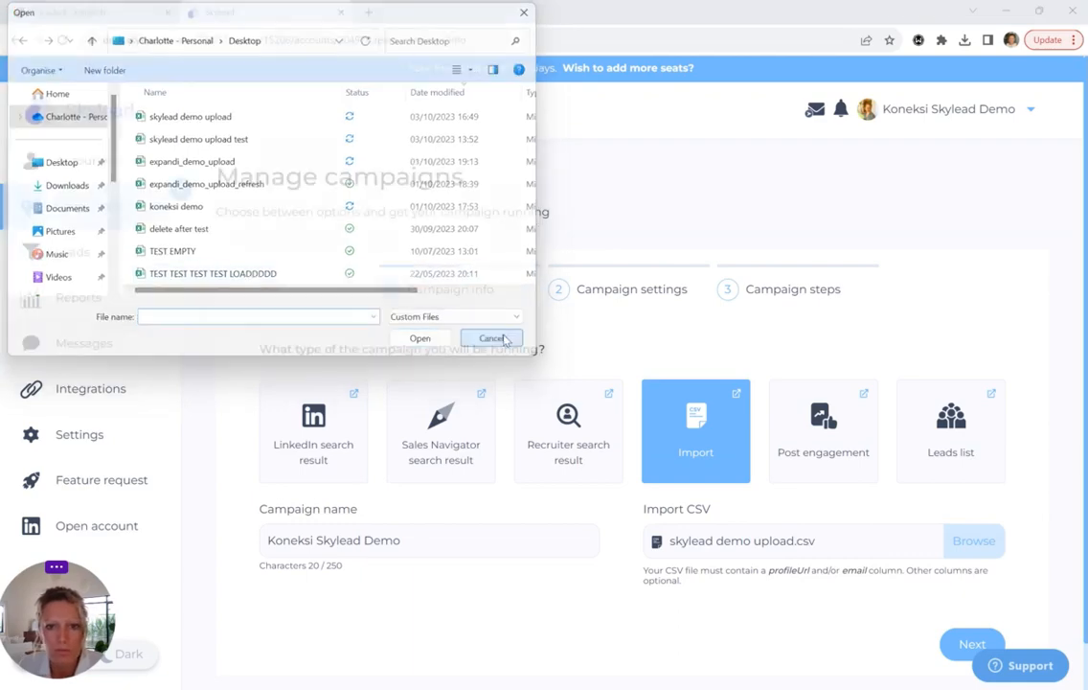
{"action": "left_click", "coordinate": [500, 339]}
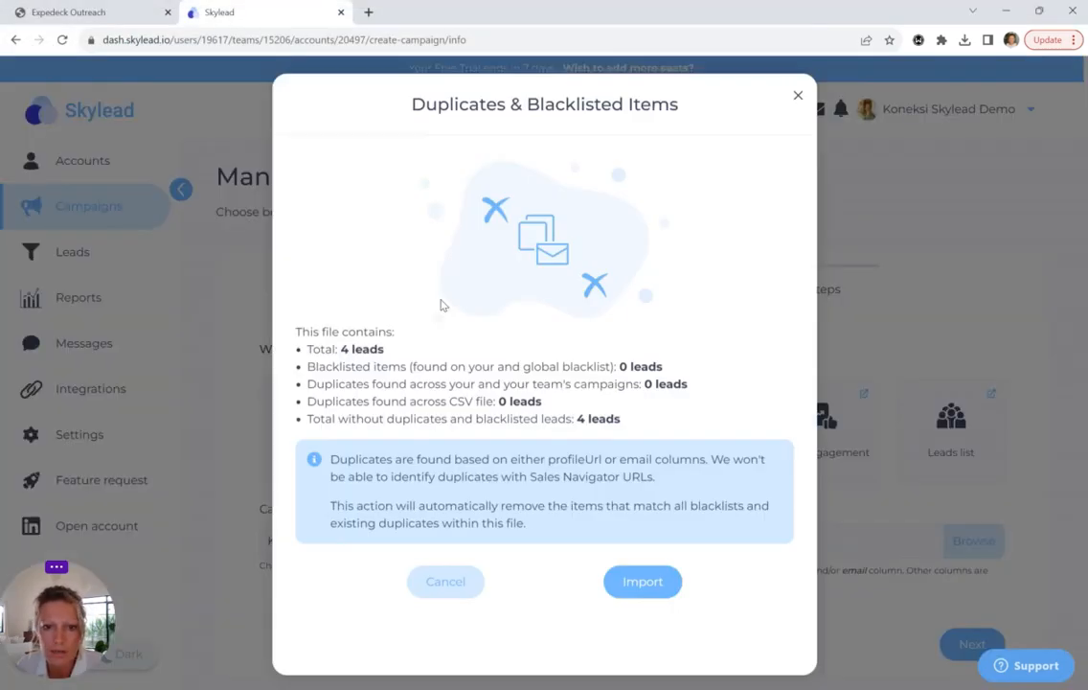
Check the 4 leads have no duplicates or blacklisted entries, then import them
{"action": "left_click_drag", "start_coordinate": [322, 360], "coordinate": [384, 361]}
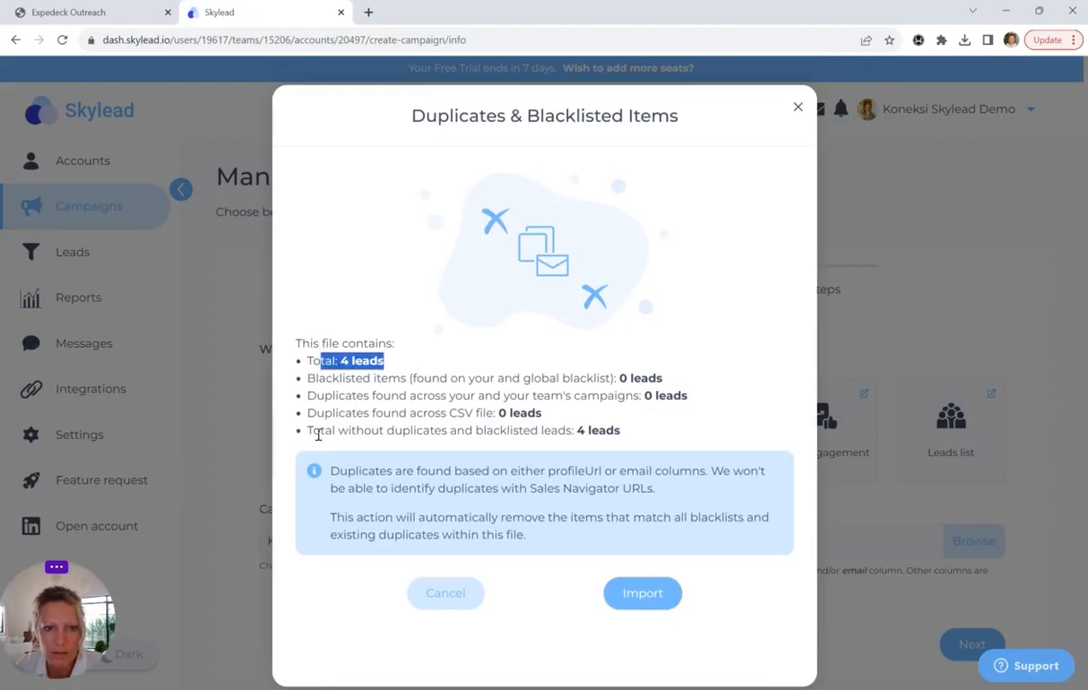
{"action": "left_click_drag", "start_coordinate": [319, 431], "coordinate": [646, 440]}
{"action": "left_click", "coordinate": [659, 441]}
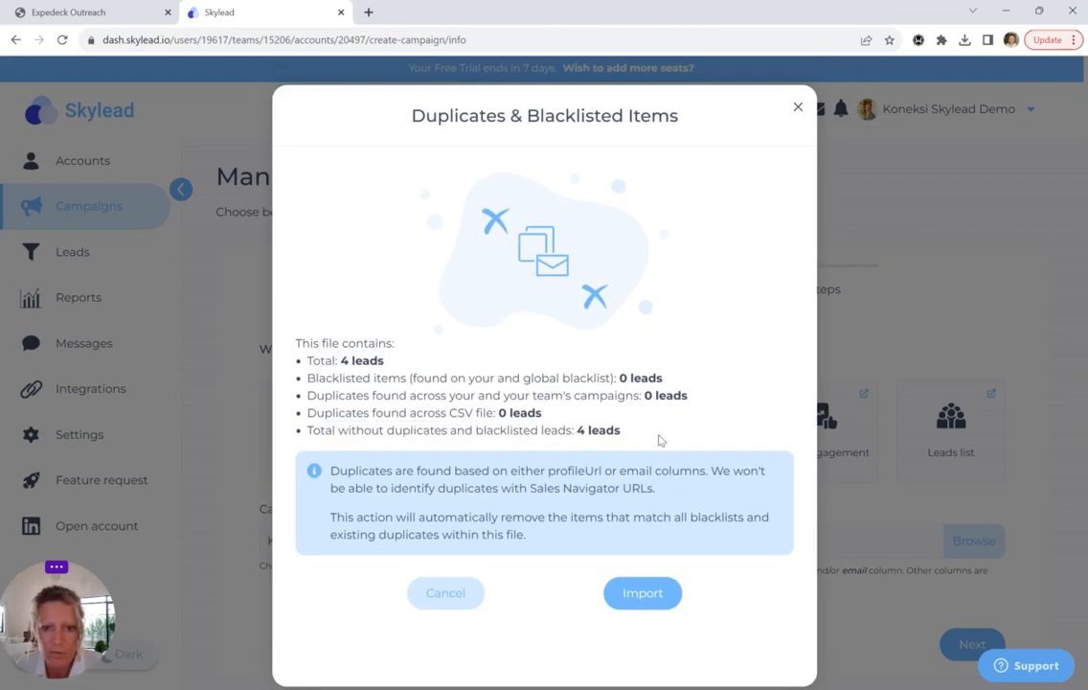
{"action": "left_click", "coordinate": [645, 596]}
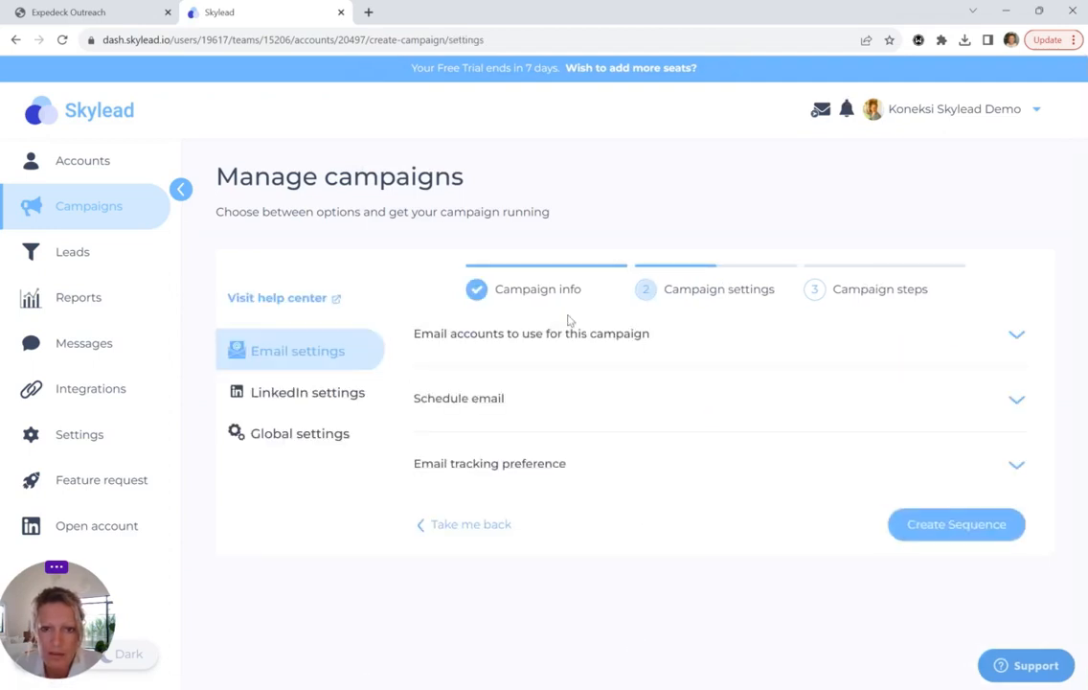
Create the campaign's sequence from the 'Koneksi and Skylead Demo Template' in My templates
{"action": "left_click", "coordinate": [311, 393]}
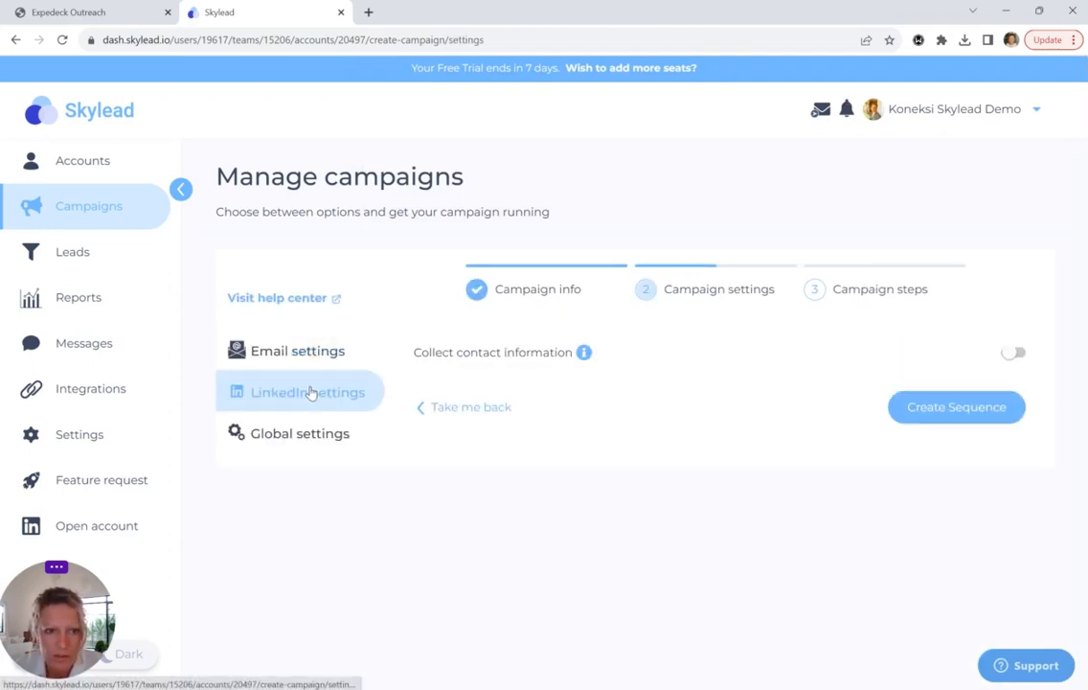
{"action": "left_click", "coordinate": [951, 411]}
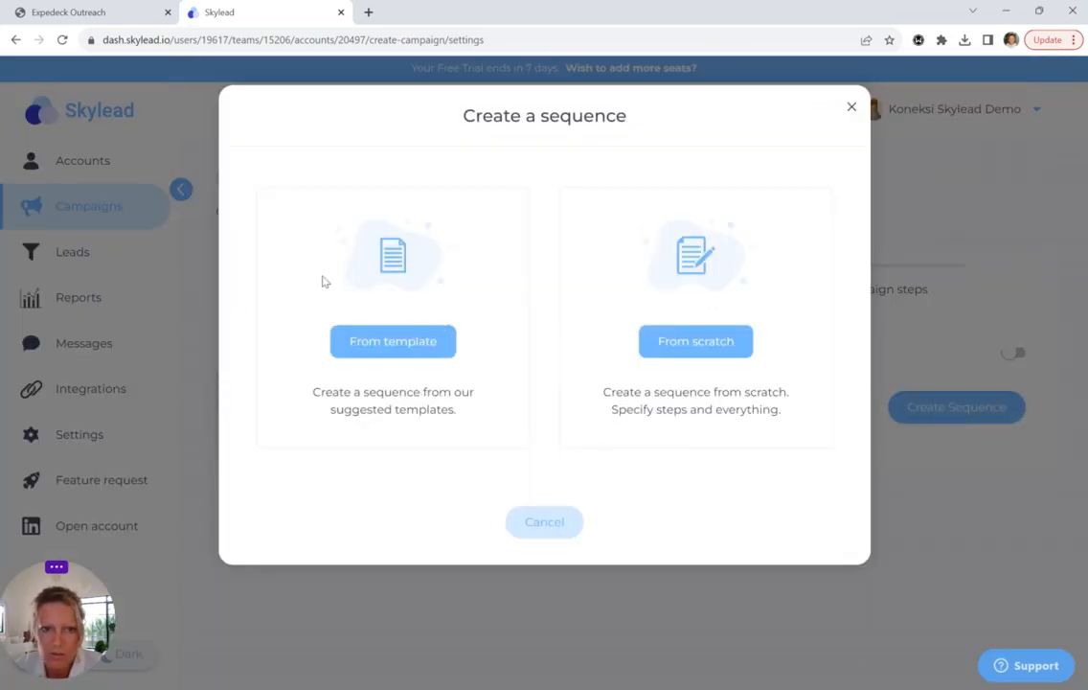
{"action": "left_click", "coordinate": [364, 347]}
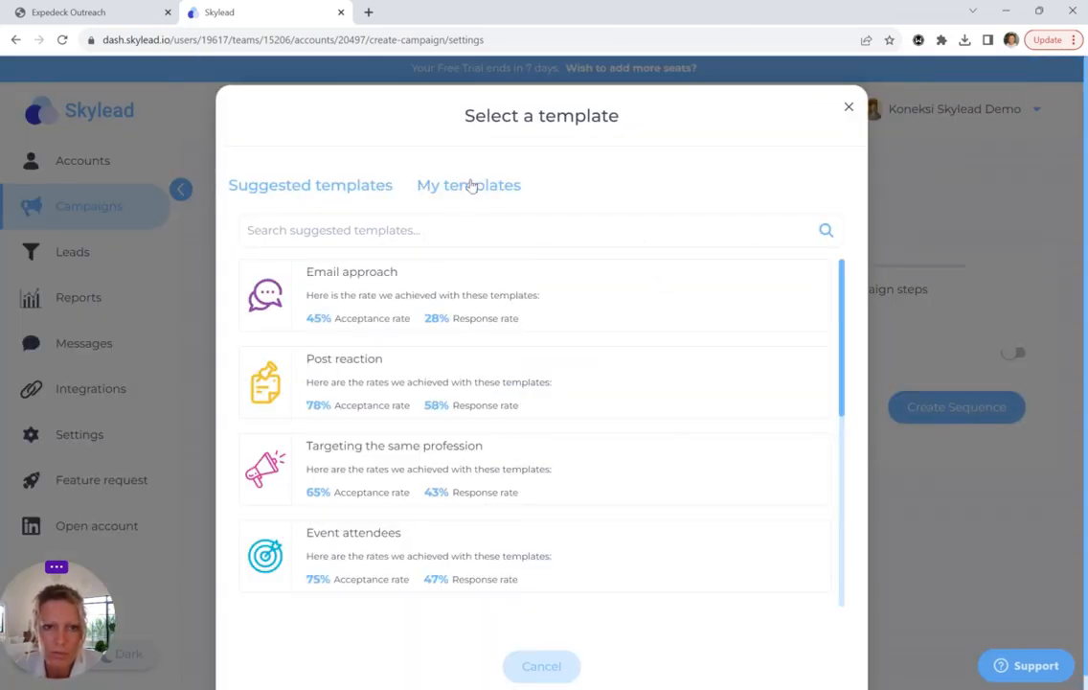
{"action": "left_click", "coordinate": [470, 184]}
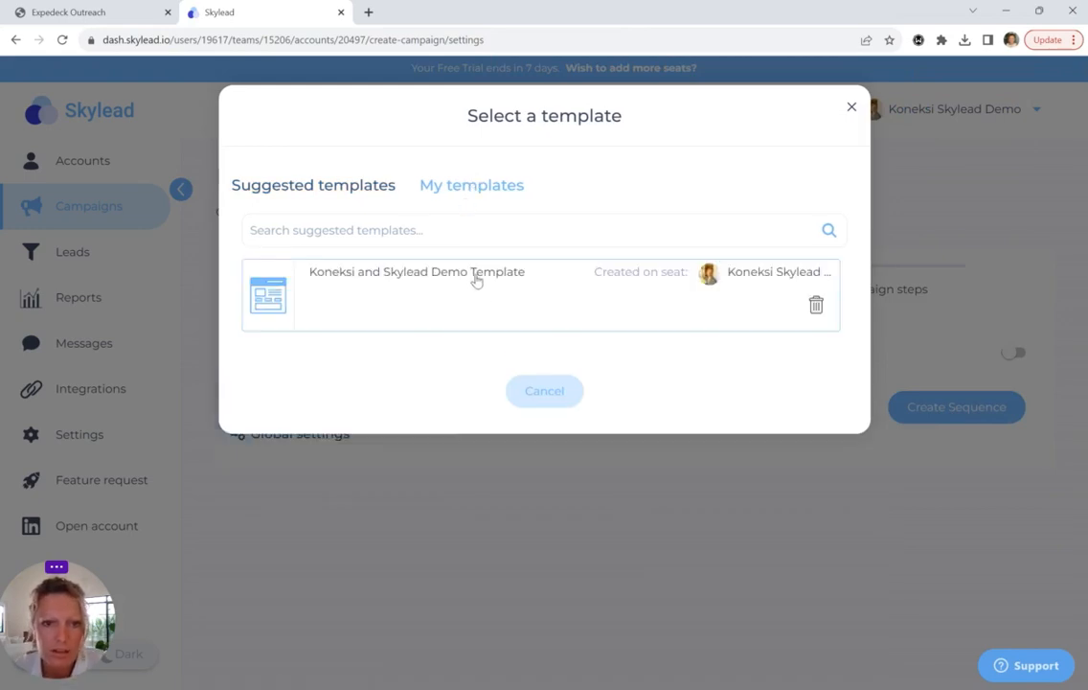
{"action": "left_click", "coordinate": [474, 275]}
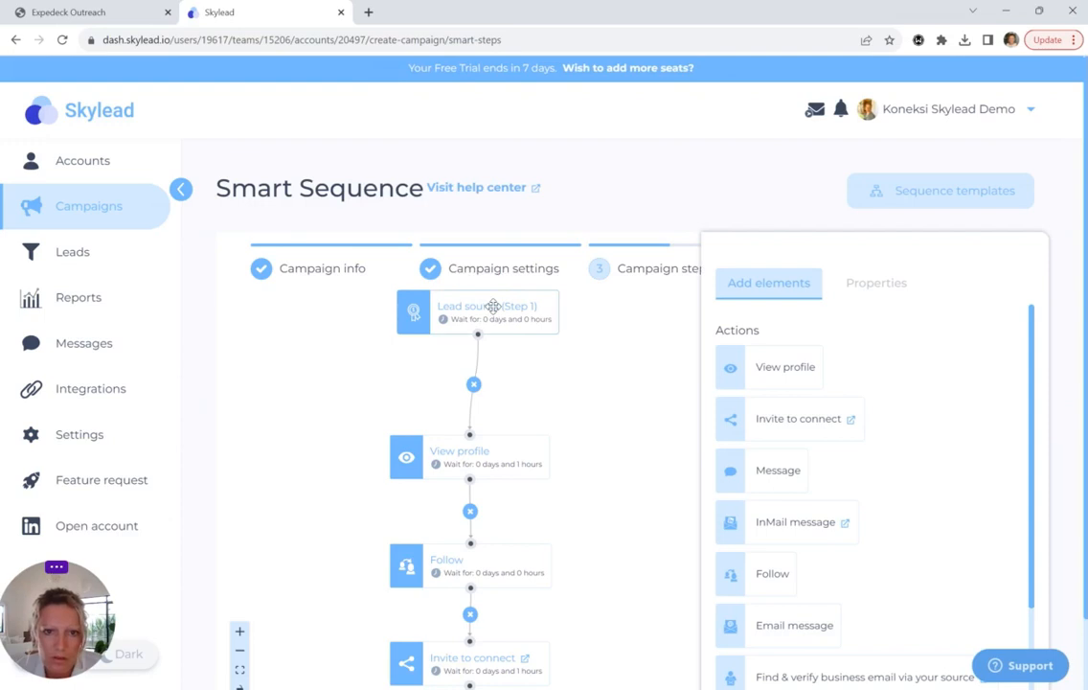
Pan the sequence canvas and inspect the Invite to connect step's settings
{"action": "left_click_drag", "start_coordinate": [607, 474], "coordinate": [587, 406]}
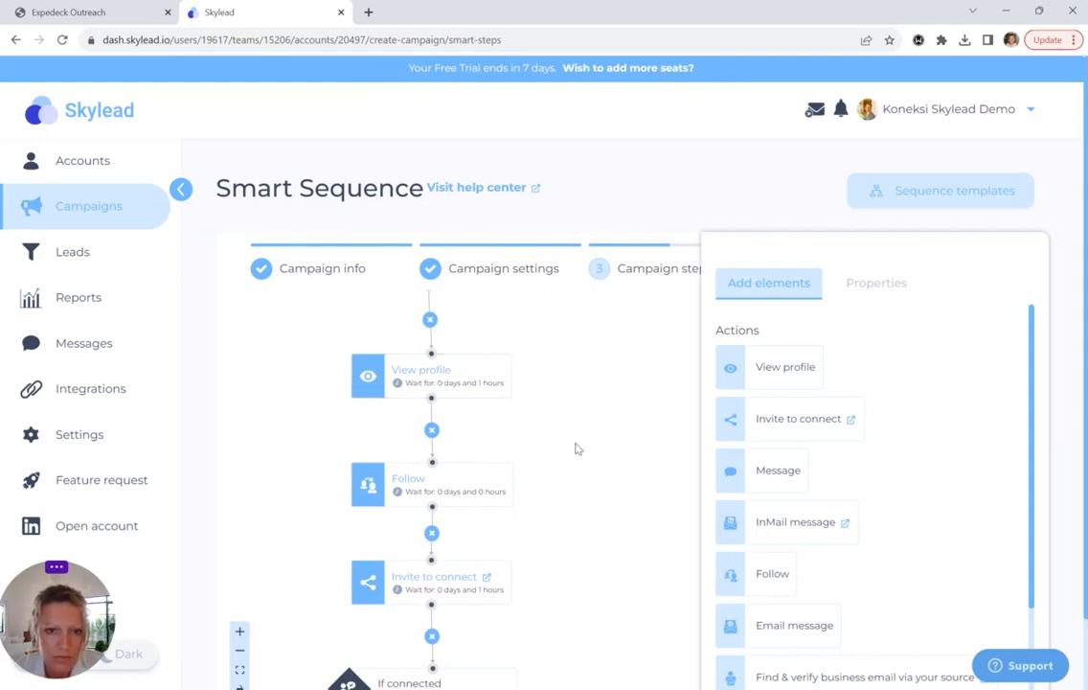
{"action": "scroll", "coordinate": [576, 448], "scroll_direction": "down", "scroll_amount": 3}
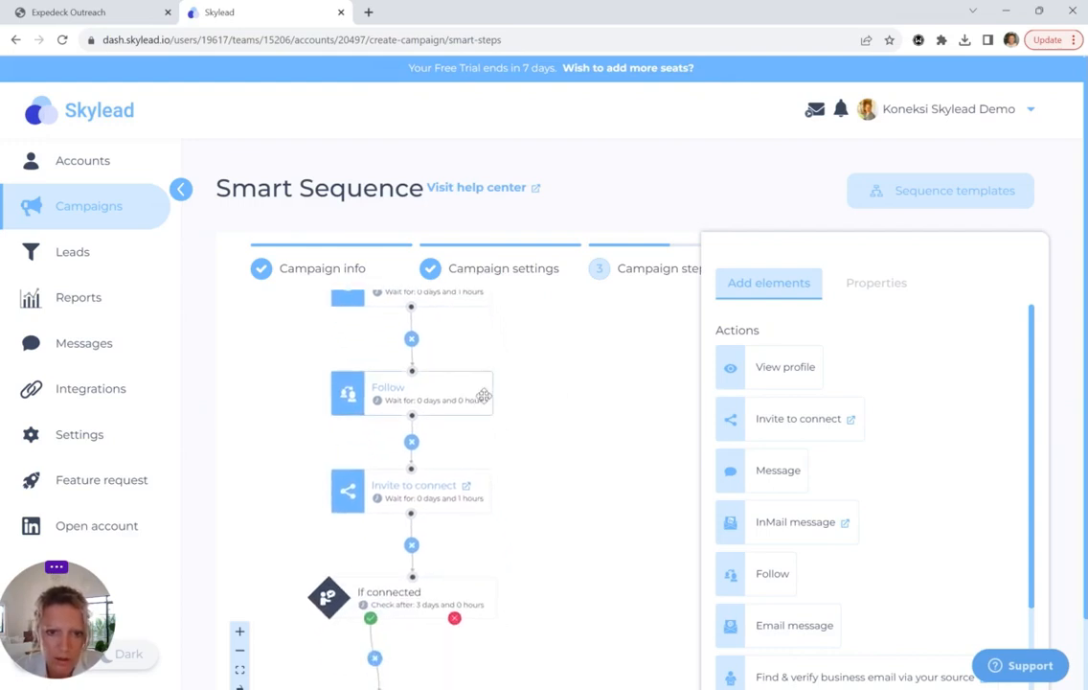
{"action": "left_click_drag", "start_coordinate": [568, 485], "coordinate": [583, 390]}
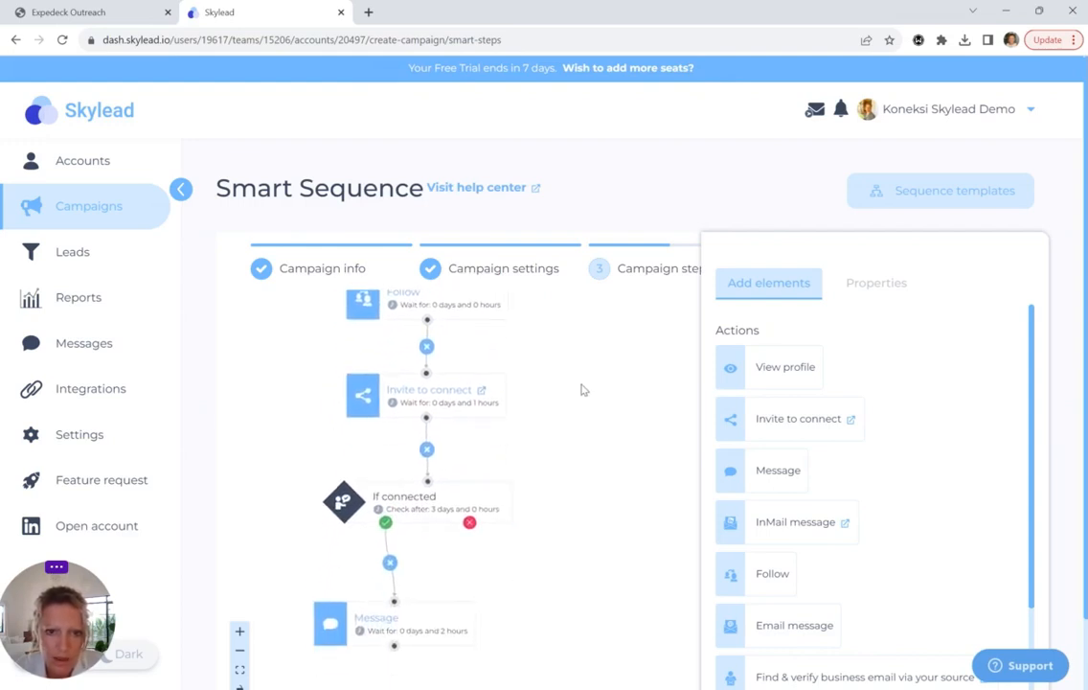
{"action": "left_click", "coordinate": [446, 403]}
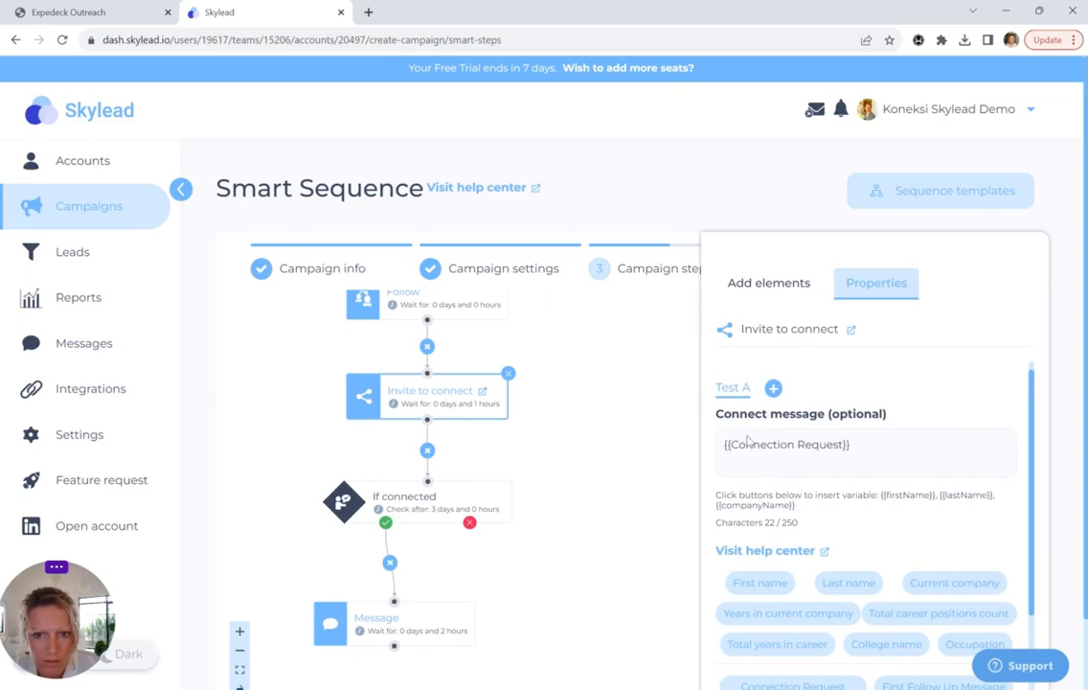
{"action": "left_click_drag", "start_coordinate": [1032, 401], "coordinate": [1031, 520]}
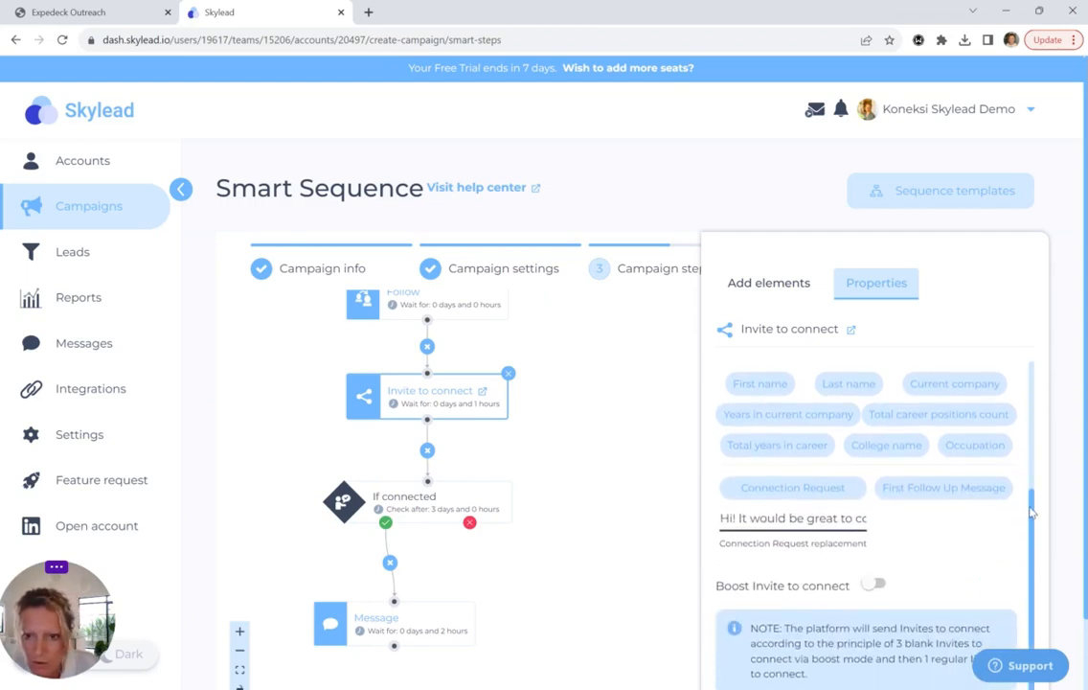
{"action": "scroll", "coordinate": [814, 529], "scroll_direction": "up", "scroll_amount": 1}
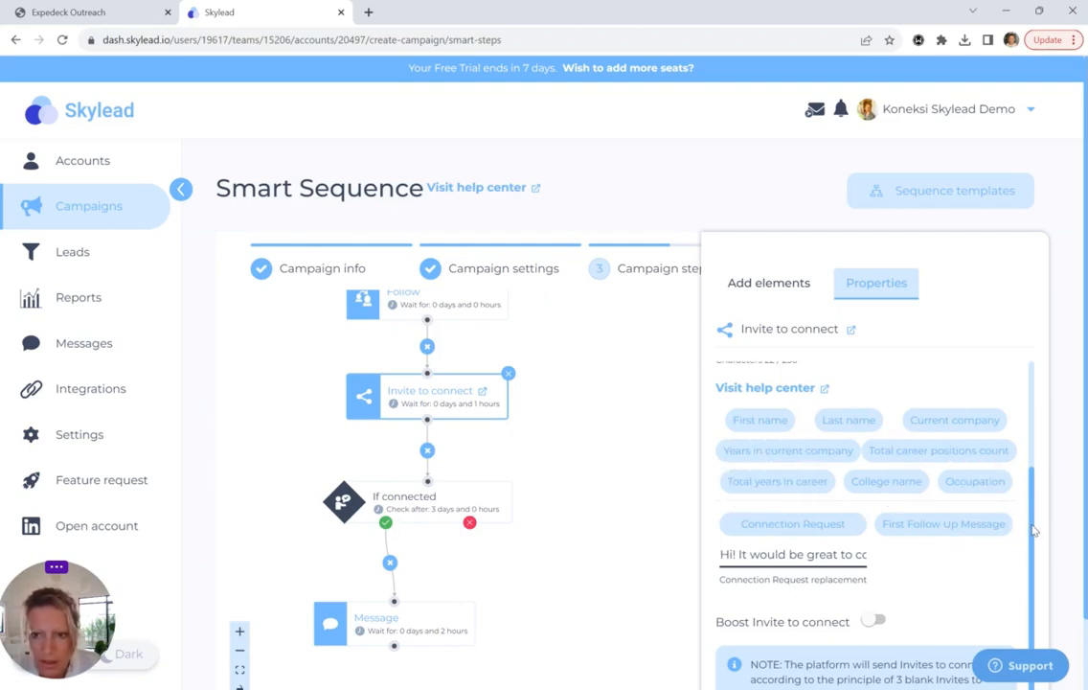
{"action": "scroll", "coordinate": [1033, 529], "scroll_direction": "up", "scroll_amount": 1}
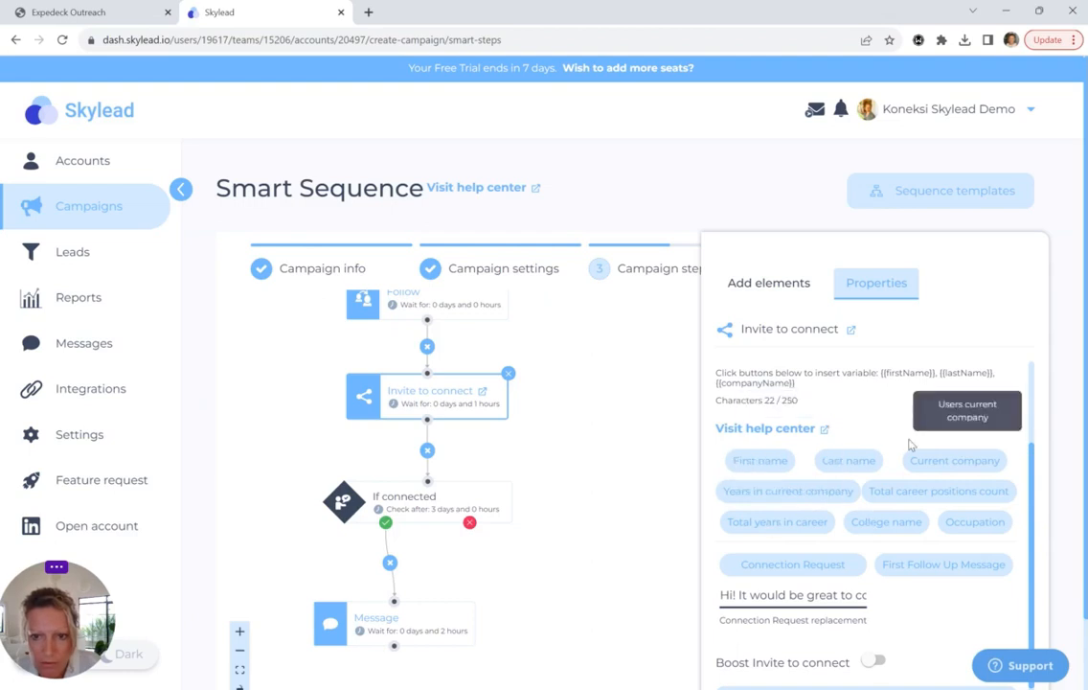
{"action": "left_click_drag", "start_coordinate": [1032, 472], "coordinate": [1032, 518]}
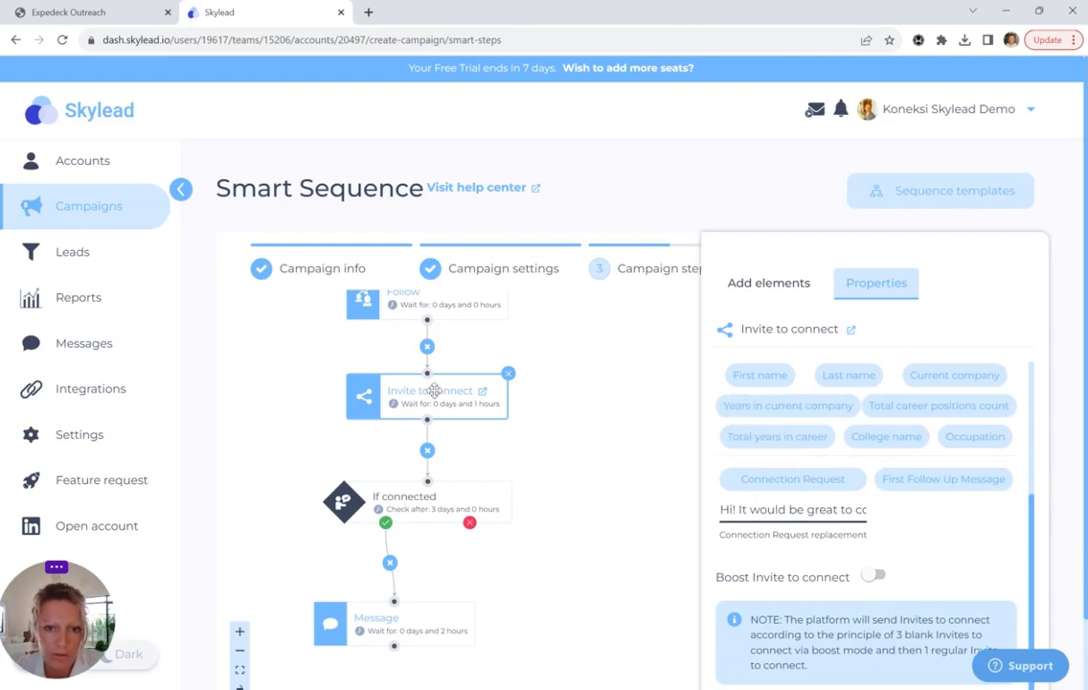
Review the If connected and {{First Follow Up Message}} Message steps, then request to start the campaign
{"action": "left_click", "coordinate": [417, 508]}
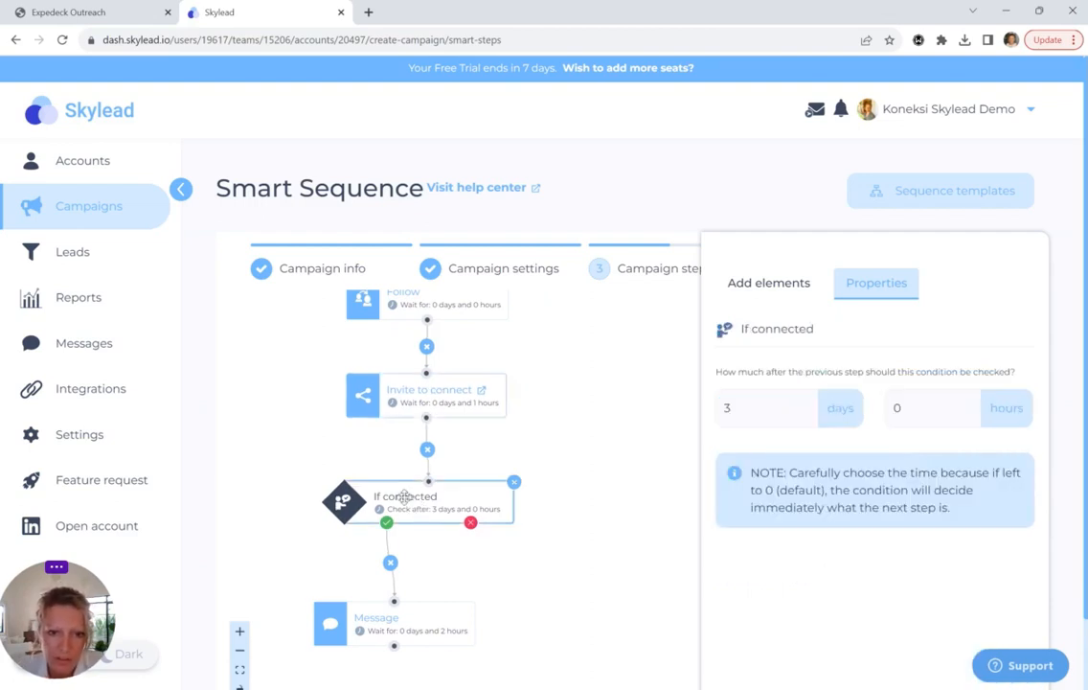
{"action": "left_click", "coordinate": [424, 622]}
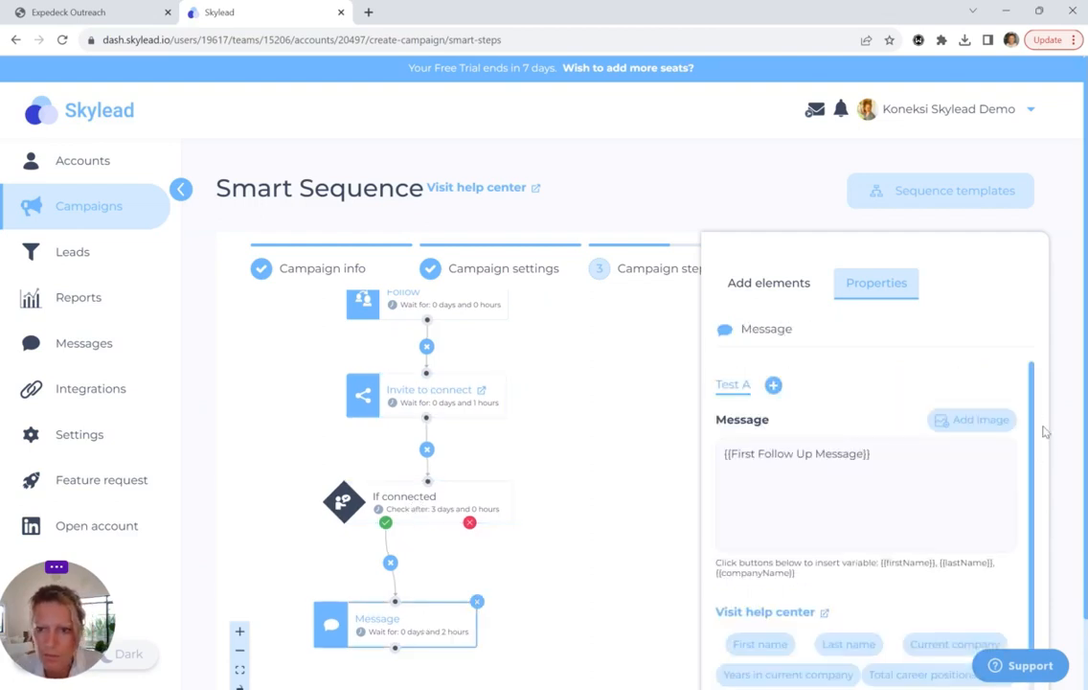
{"action": "scroll", "coordinate": [1033, 405], "scroll_direction": "down", "scroll_amount": 3}
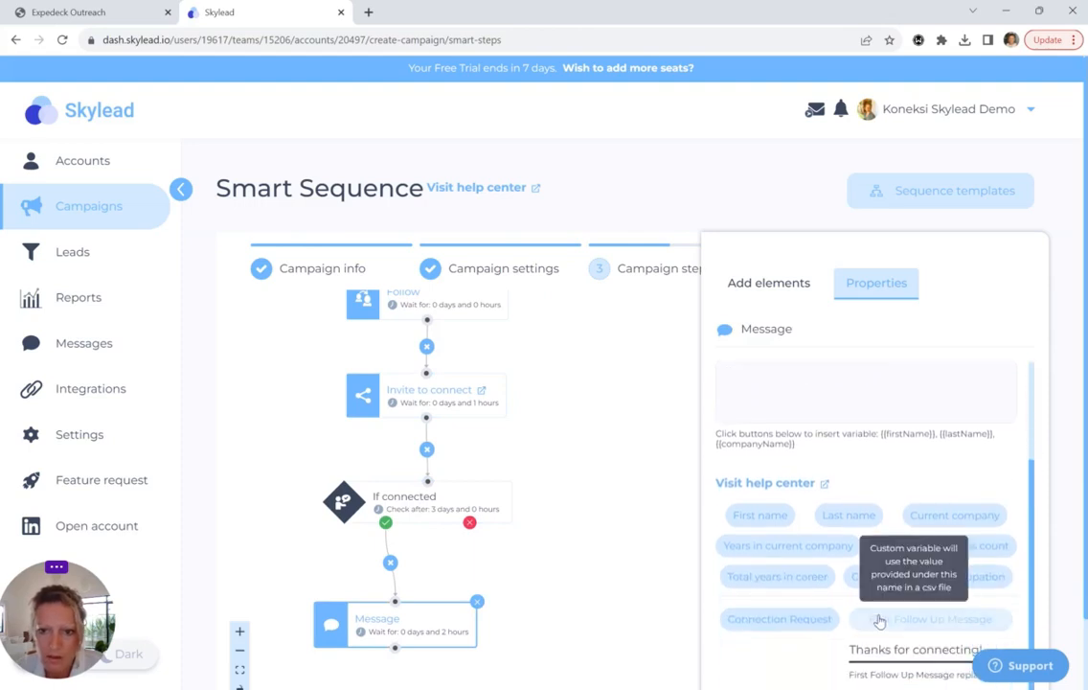
{"action": "scroll", "coordinate": [1033, 450], "scroll_direction": "up", "scroll_amount": 3}
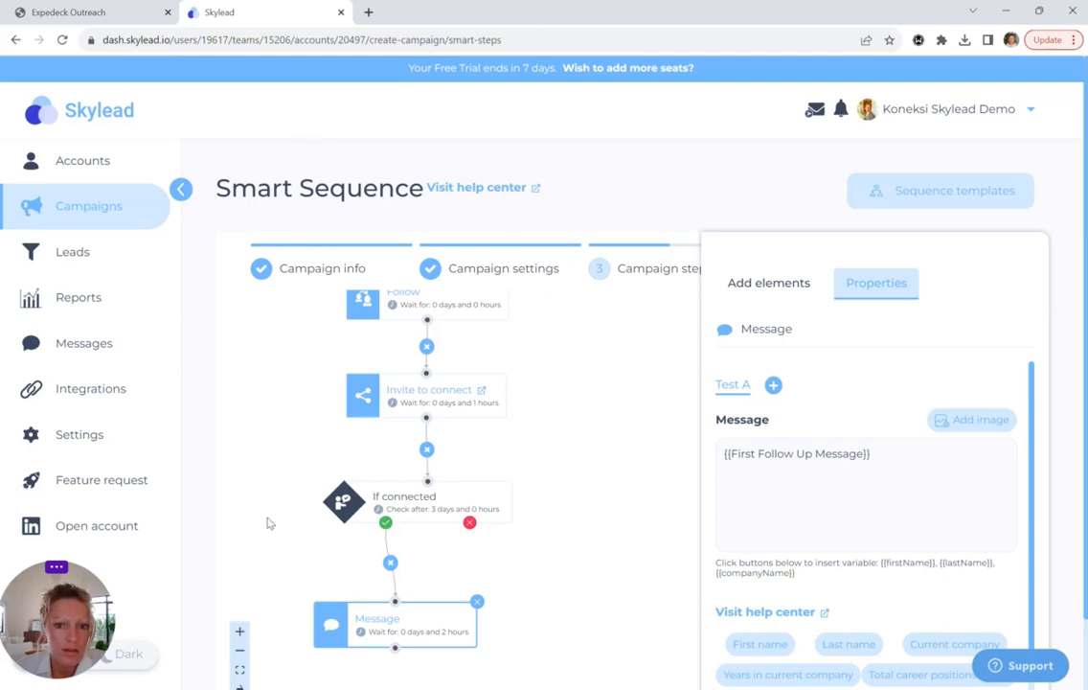
{"action": "scroll", "coordinate": [199, 411], "scroll_direction": "down", "scroll_amount": 1}
{"action": "left_click", "coordinate": [581, 639]}
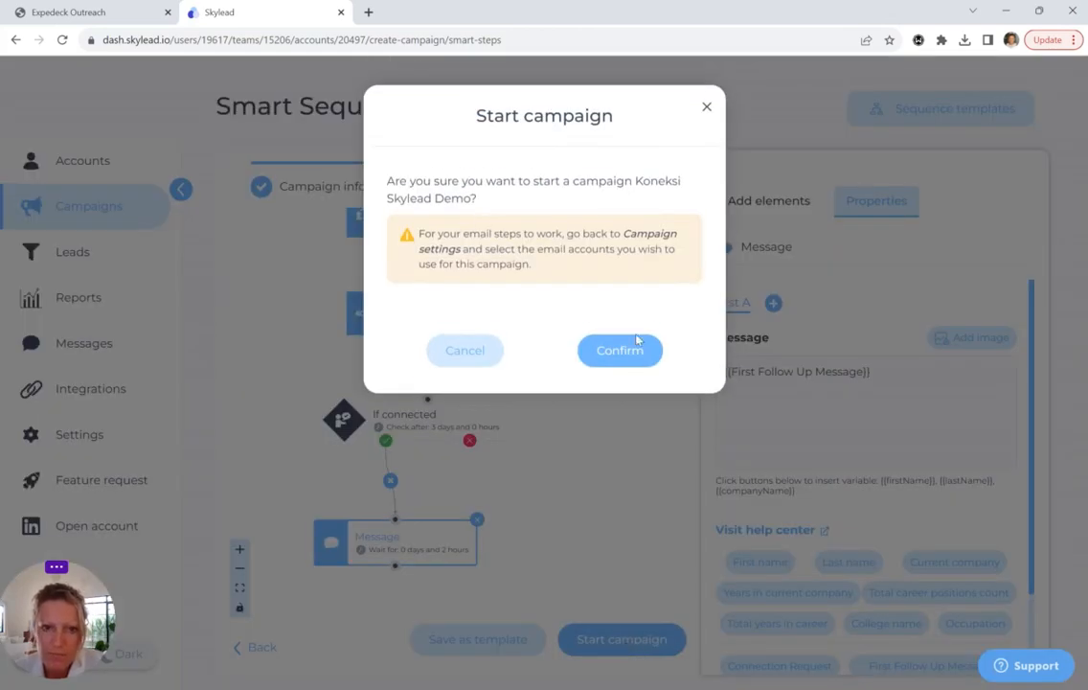
Confirm the Koneksi Skylead Demo campaign start and view its stats: 4 leads, 0% rates
{"action": "left_click", "coordinate": [634, 355]}
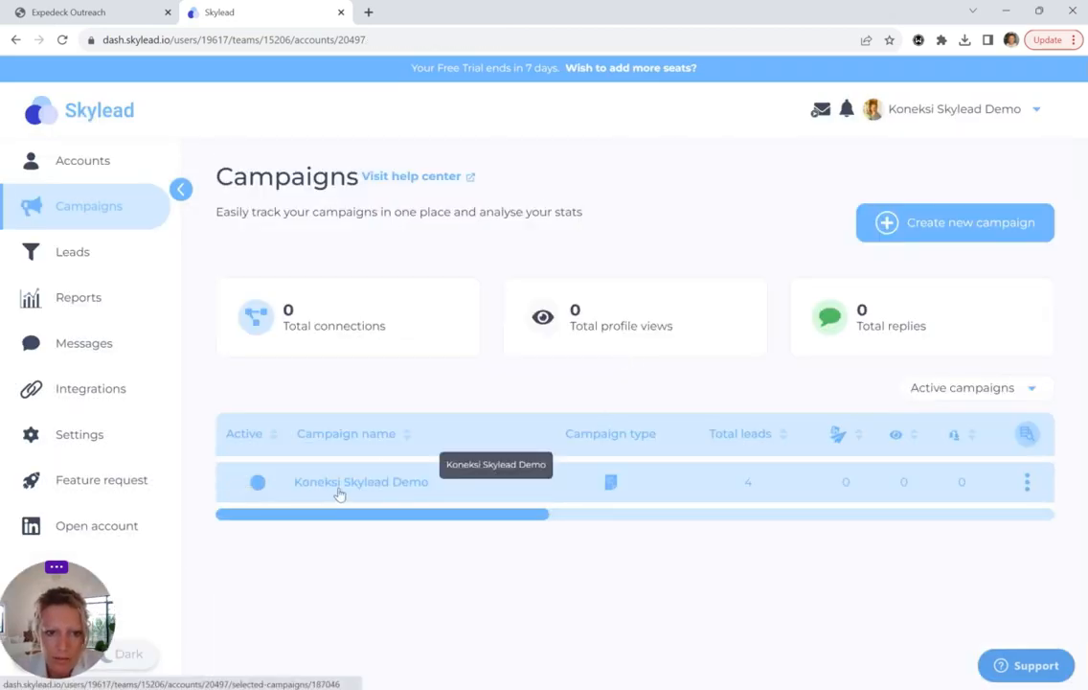
{"action": "left_click_drag", "start_coordinate": [359, 524], "coordinate": [439, 522]}
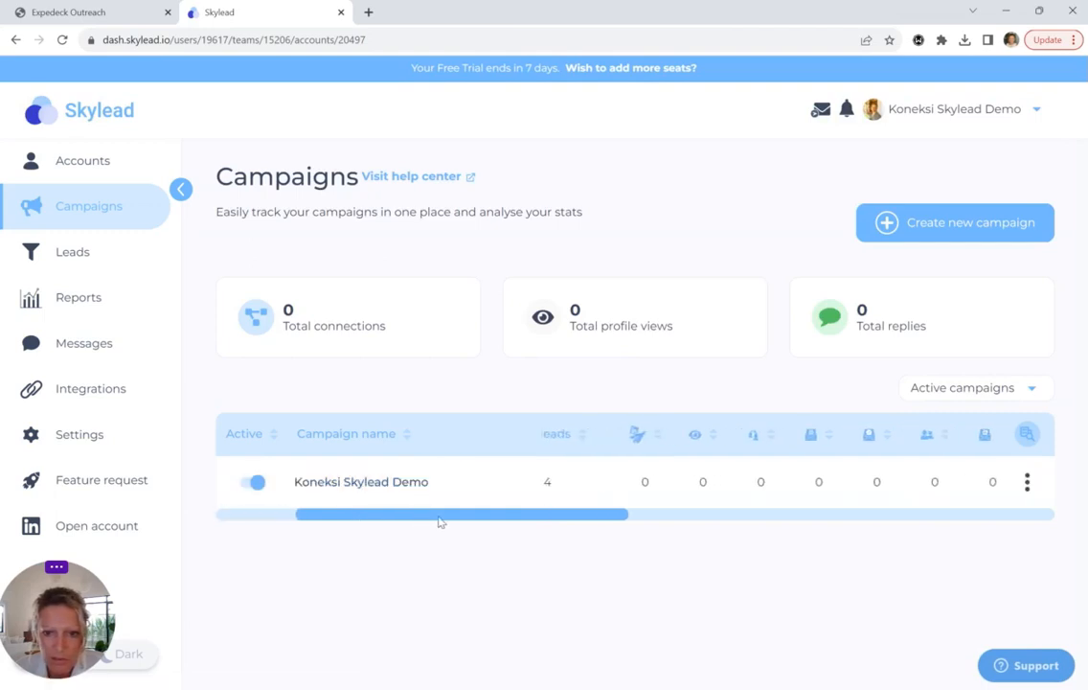
{"action": "left_click_drag", "start_coordinate": [581, 520], "coordinate": [464, 530]}
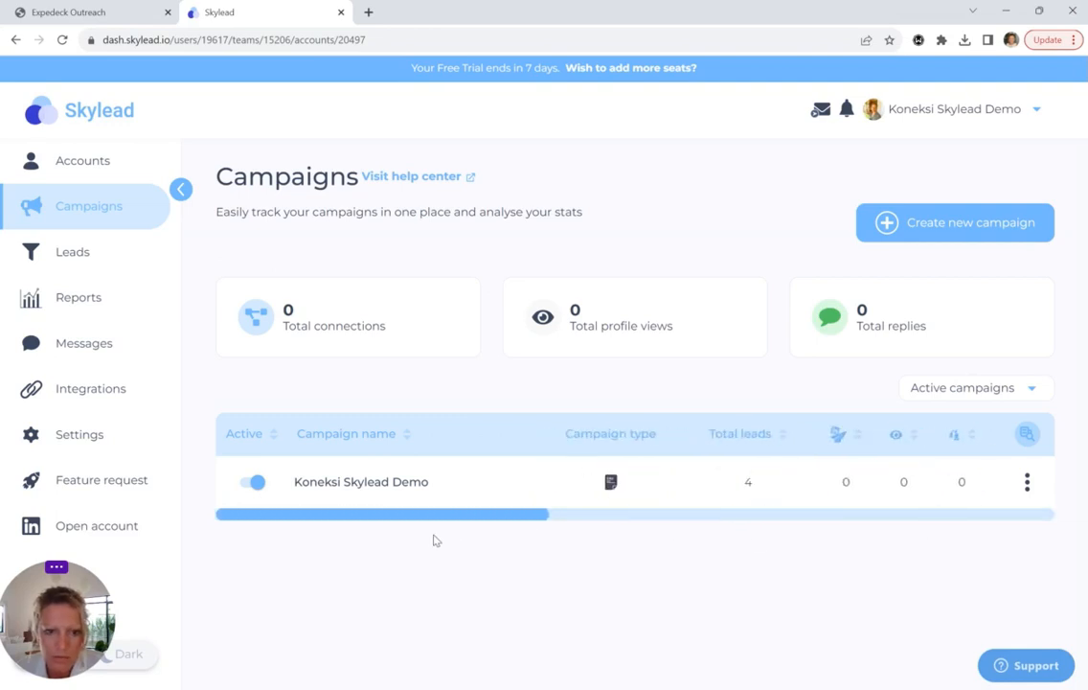